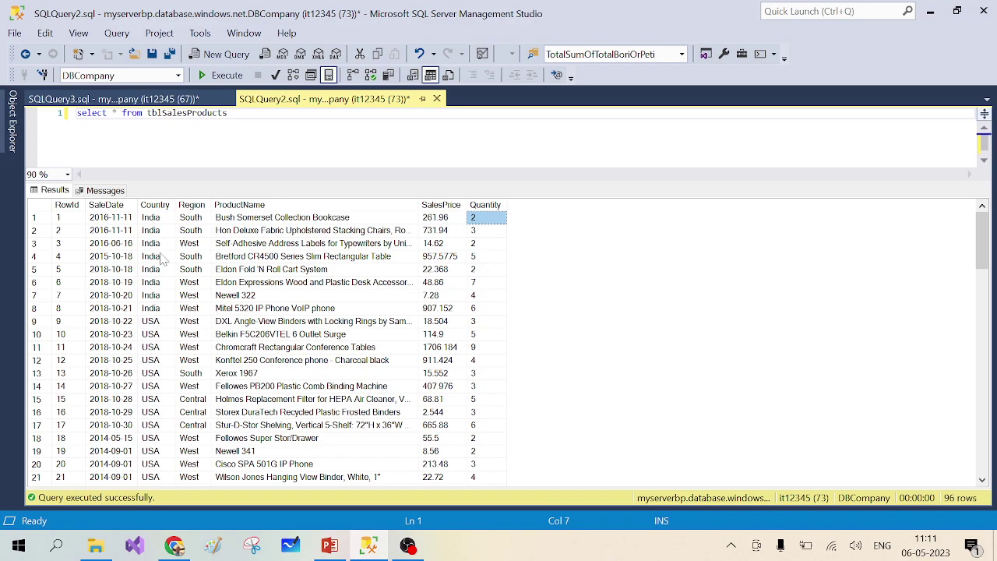
- Look through the returned tblSalesProducts rows in the query results
{"action": "scroll", "coordinate": [124, 290], "scroll_direction": "down", "scroll_amount": 3}
{"action": "scroll", "coordinate": [125, 290], "scroll_direction": "up", "scroll_amount": 3}
{"action": "scroll", "coordinate": [132, 352], "scroll_direction": "down", "scroll_amount": 3}
{"action": "scroll", "coordinate": [132, 352], "scroll_direction": "up", "scroll_amount": 3}
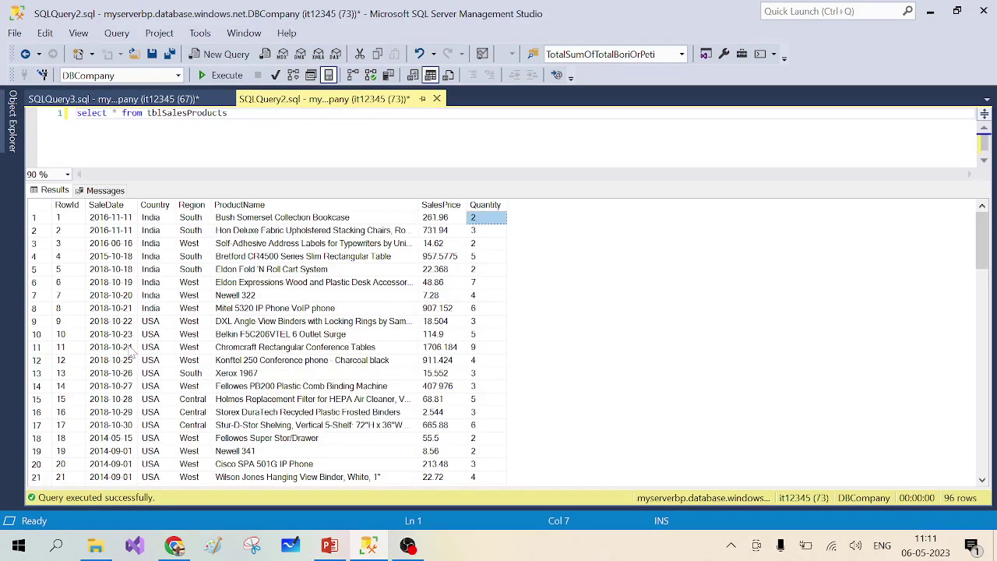
- Run the first aggregate SELECT on tblSalesProducts, the one without grouping, in SQLQuery3.sql
{"action": "left_click", "coordinate": [143, 99]}
{"action": "key", "text": "alt+Tab"}
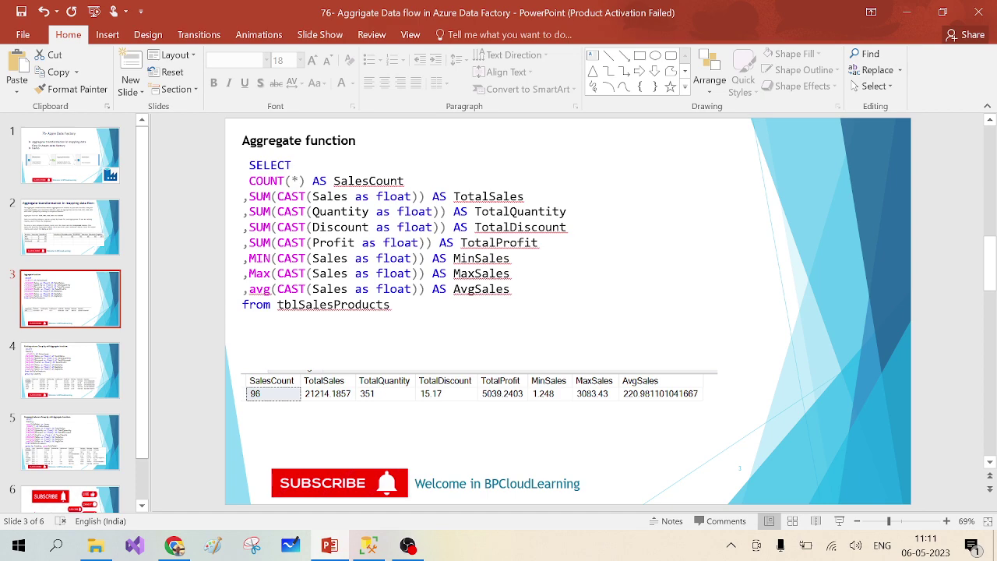
{"action": "key", "text": "alt+Tab"}
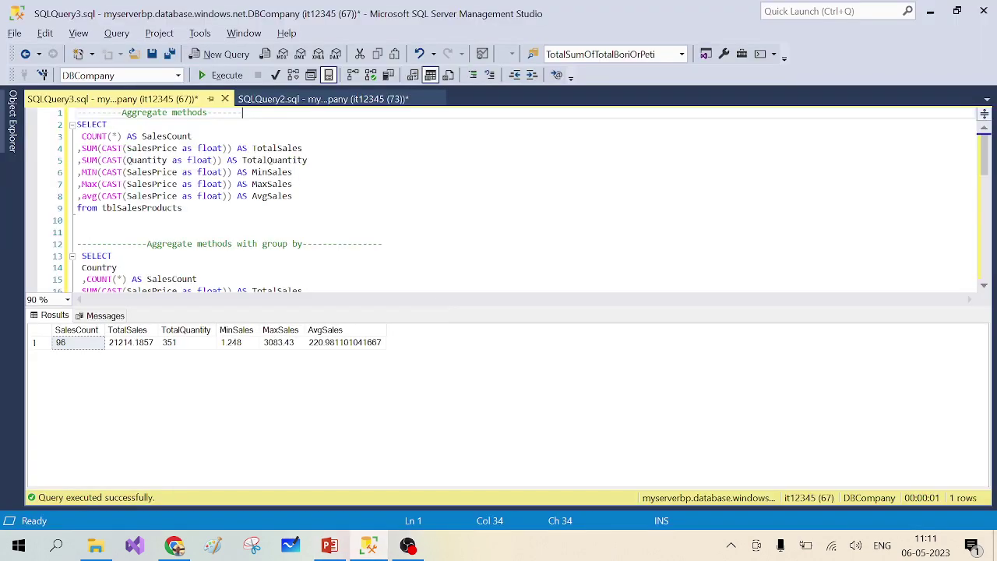
{"action": "left_click_drag", "start_coordinate": [183, 207], "coordinate": [76, 125]}
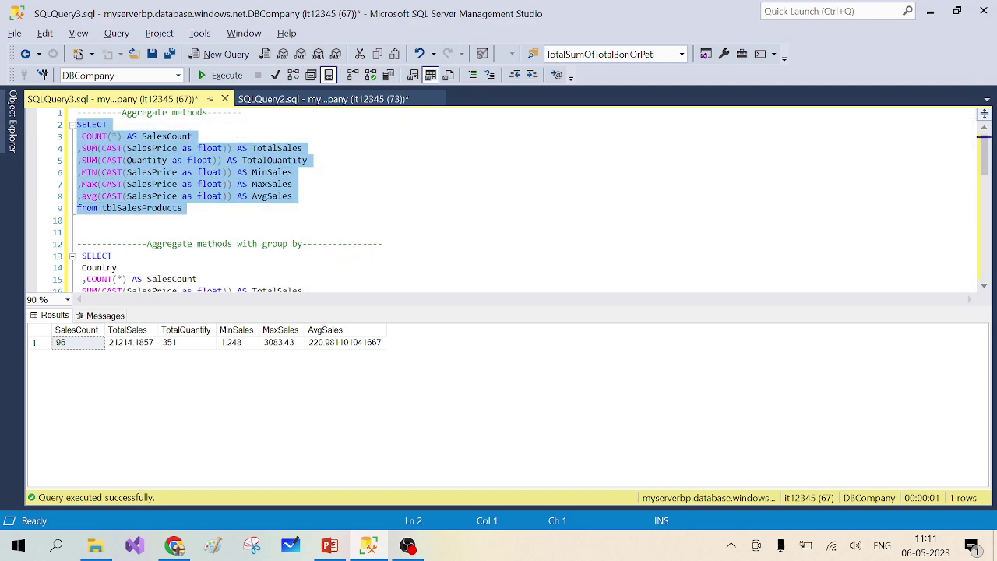
{"action": "key", "text": "F5"}
- Switch to Azure Data Factory in Chrome and review the column schema of the DS_SQL_SalesData dataset
{"action": "left_click", "coordinate": [175, 545]}
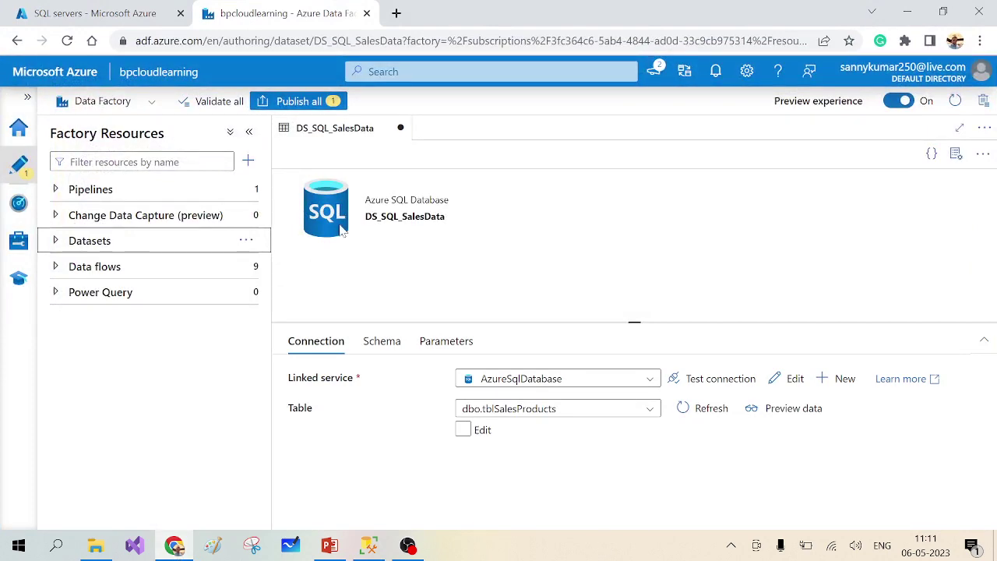
{"action": "left_click", "coordinate": [381, 340]}
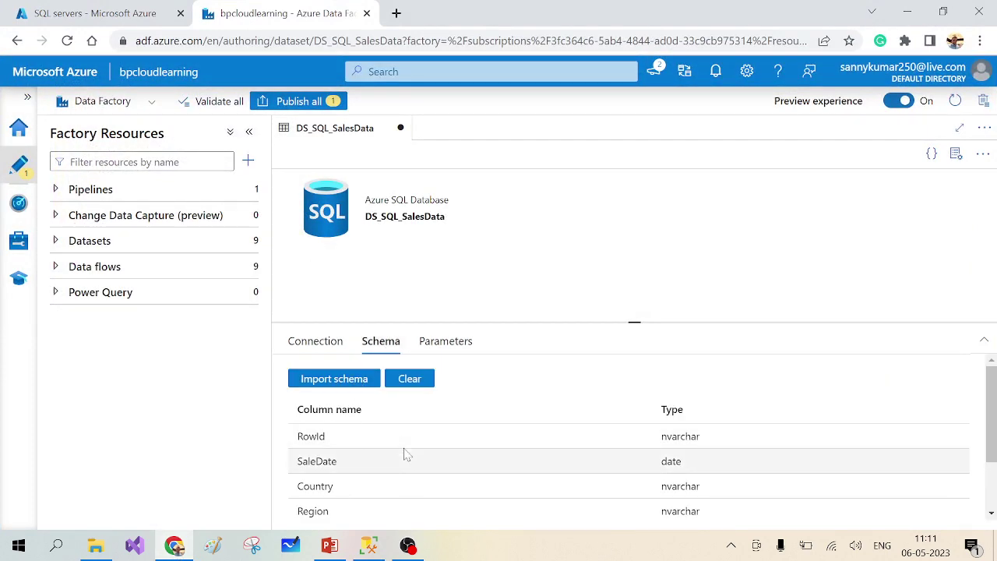
{"action": "scroll", "coordinate": [402, 454], "scroll_direction": "down", "scroll_amount": 2}
{"action": "scroll", "coordinate": [350, 393], "scroll_direction": "up", "scroll_amount": 2}
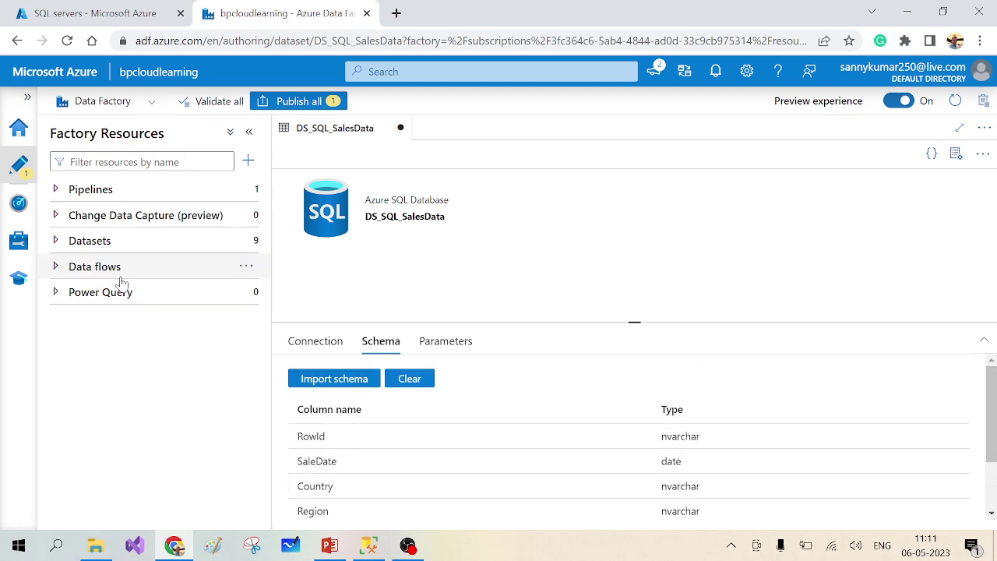
- Create a new data flow and name it Aggregate
{"action": "left_click", "coordinate": [57, 271]}
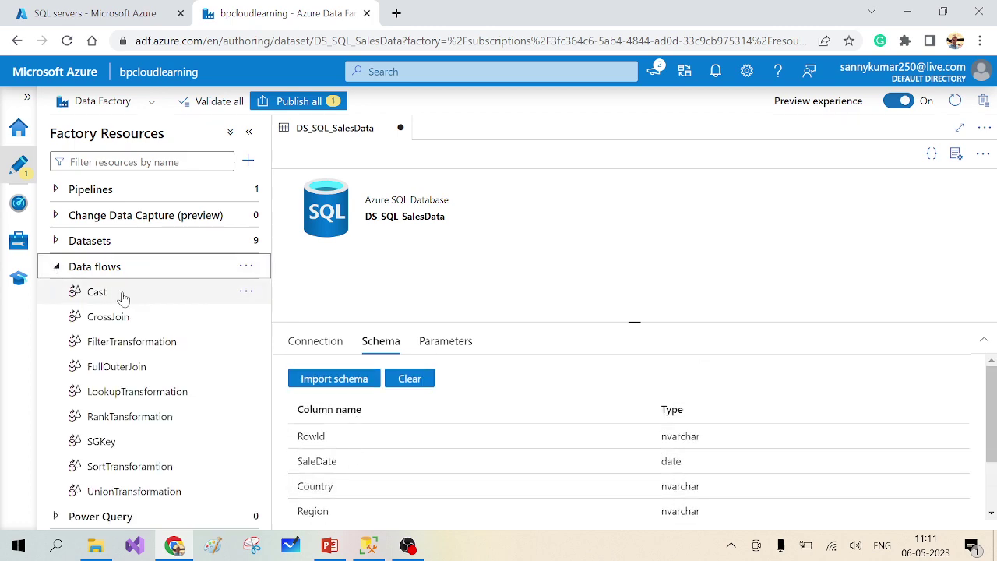
{"action": "left_click", "coordinate": [246, 270]}
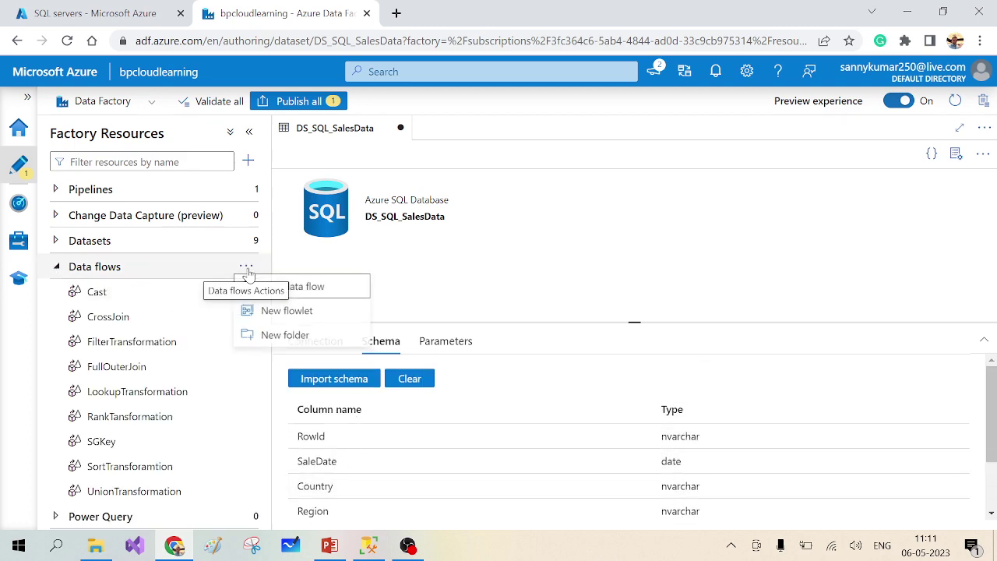
{"action": "left_click", "coordinate": [322, 288]}
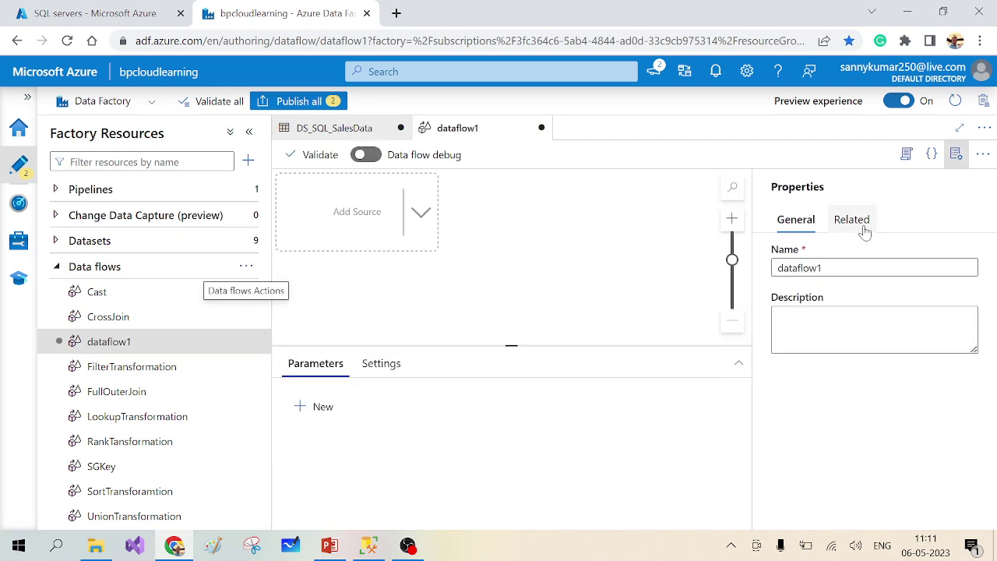
{"action": "type", "text": "Ag"}
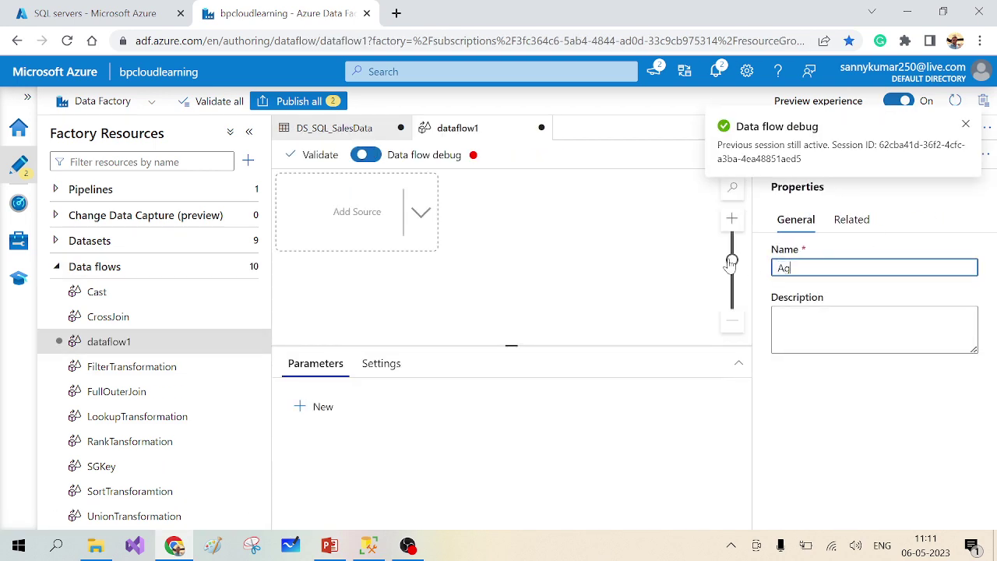
{"action": "type", "text": "gre"}
{"action": "key", "text": "BackSpace"}
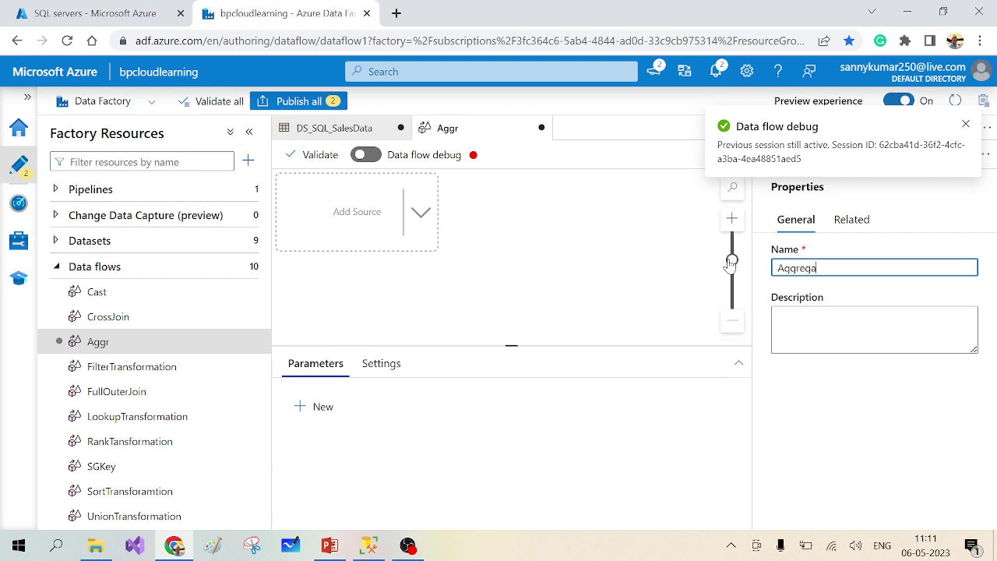
- Dismiss the debug notifications, hide the data flow's properties and start a data flow debug session
{"action": "left_click", "coordinate": [966, 124]}
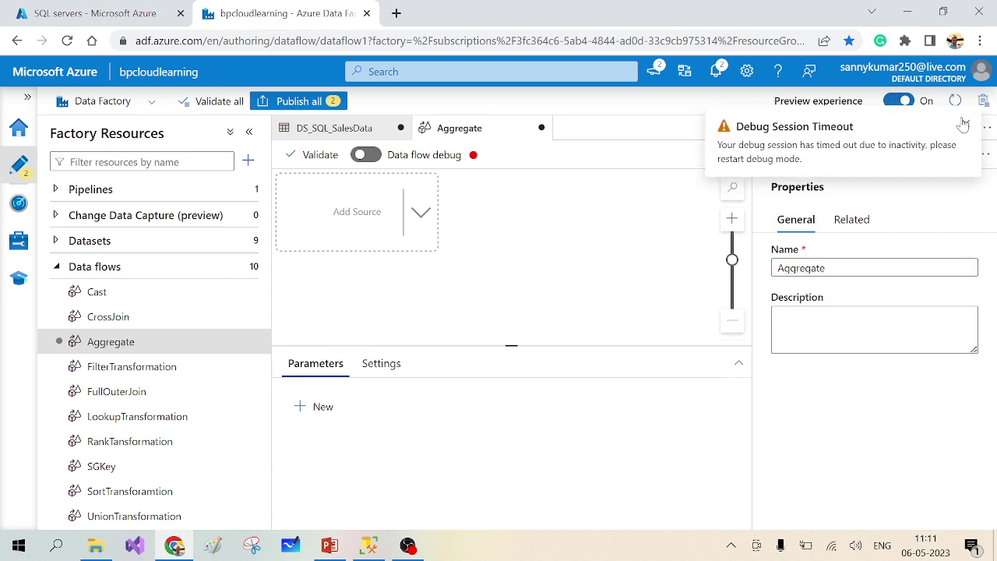
{"action": "left_click", "coordinate": [965, 124]}
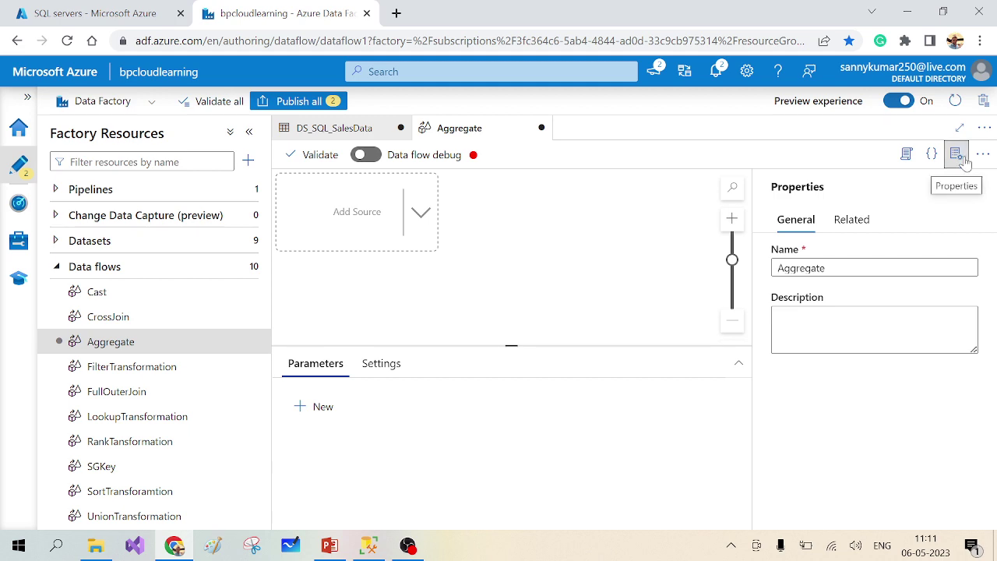
{"action": "left_click", "coordinate": [956, 153]}
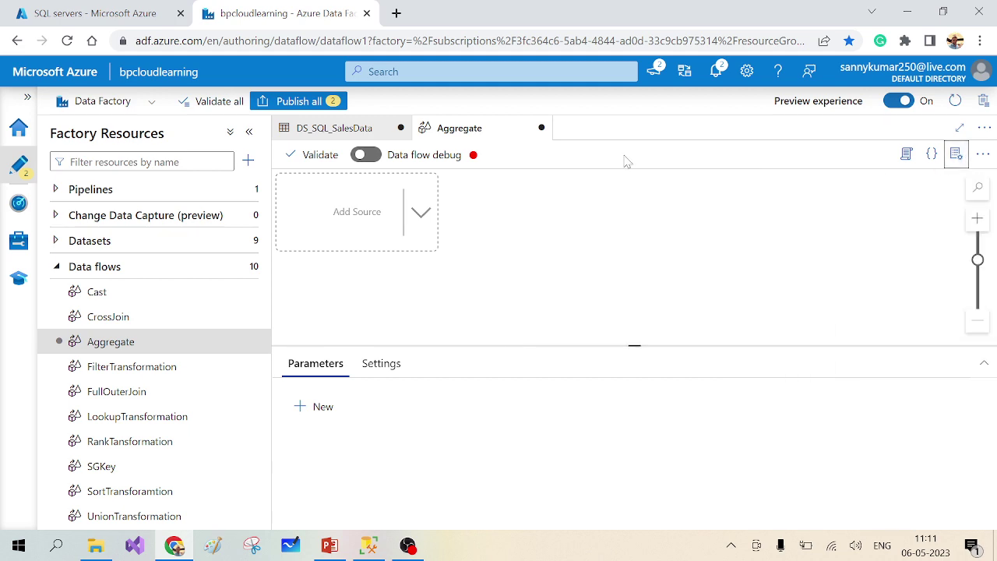
{"action": "left_click", "coordinate": [365, 154]}
{"action": "left_click", "coordinate": [791, 509]}
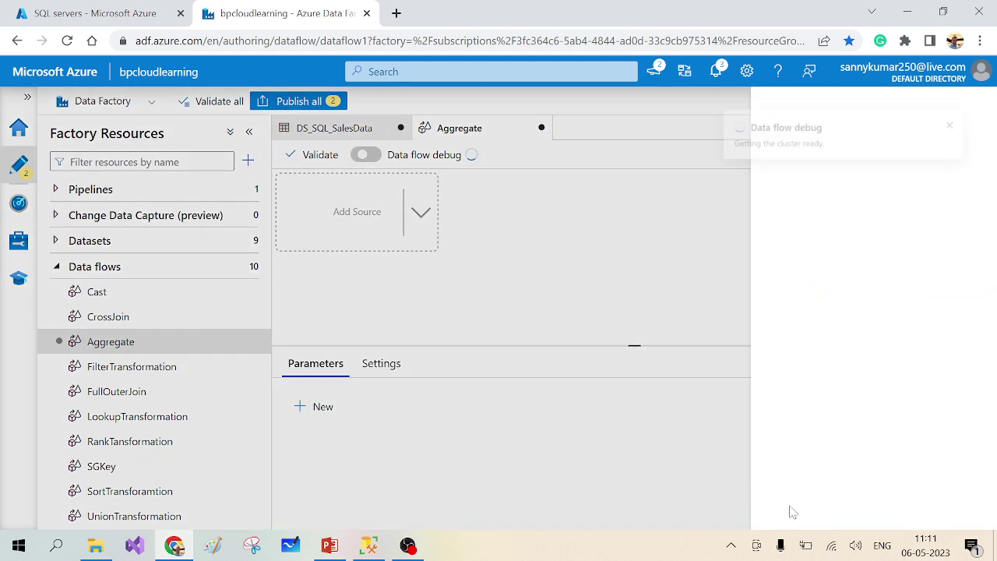
- Add a source to the Aggregate data flow and name its output stream SourceSalesData
{"action": "left_click", "coordinate": [422, 214]}
{"action": "left_click", "coordinate": [474, 223]}
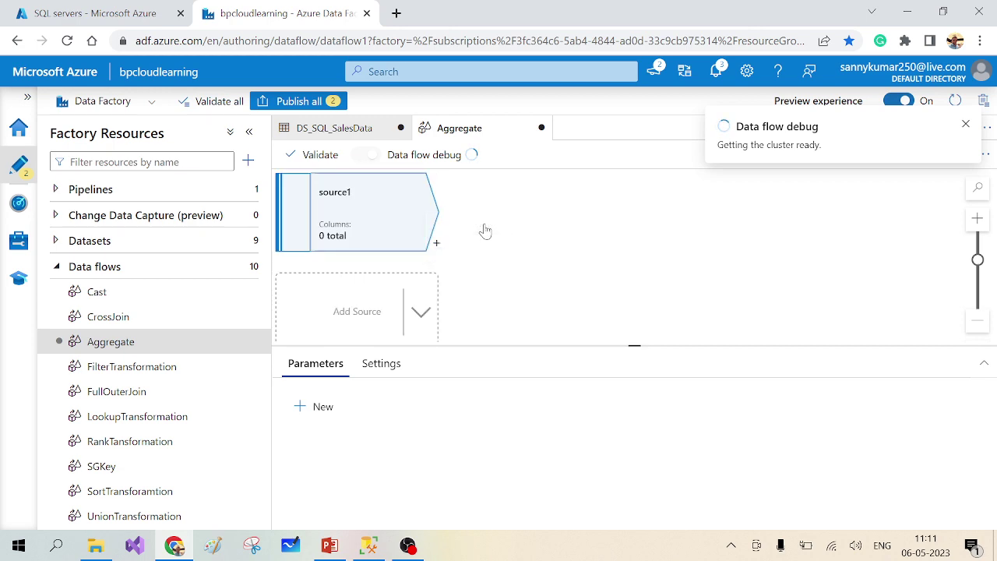
{"action": "left_click_drag", "start_coordinate": [480, 346], "coordinate": [484, 254]}
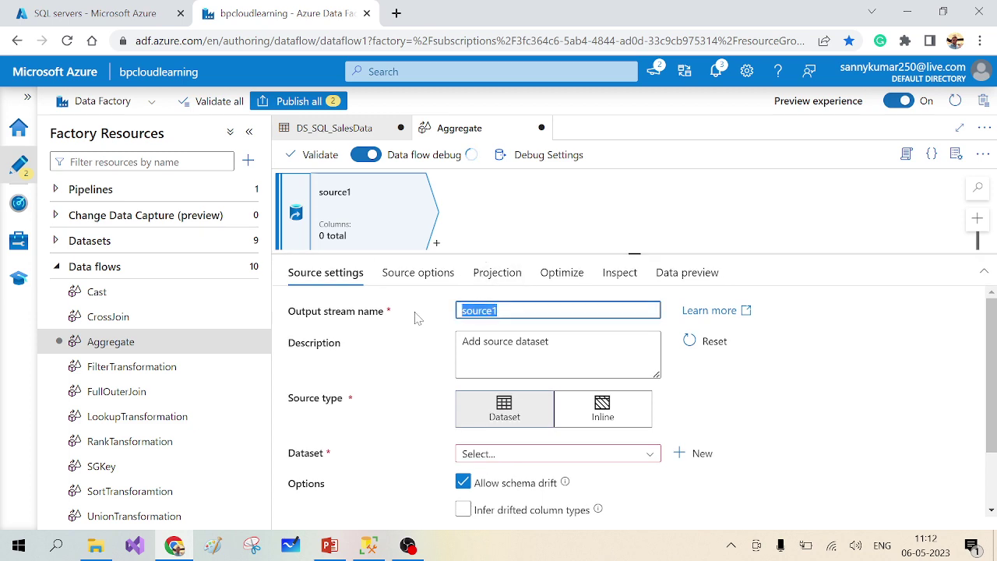
{"action": "type", "text": "S"}
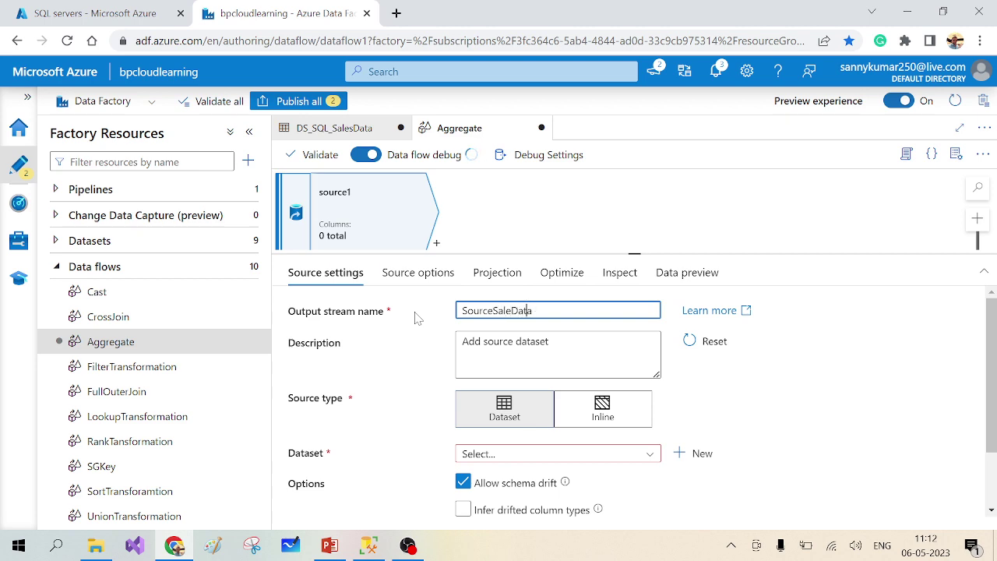
{"action": "type", "text": "s"}
- Set the source's dataset to DS_SQL_SalesData
{"action": "scroll", "coordinate": [728, 392], "scroll_direction": "down", "scroll_amount": 1}
{"action": "left_click", "coordinate": [647, 377]}
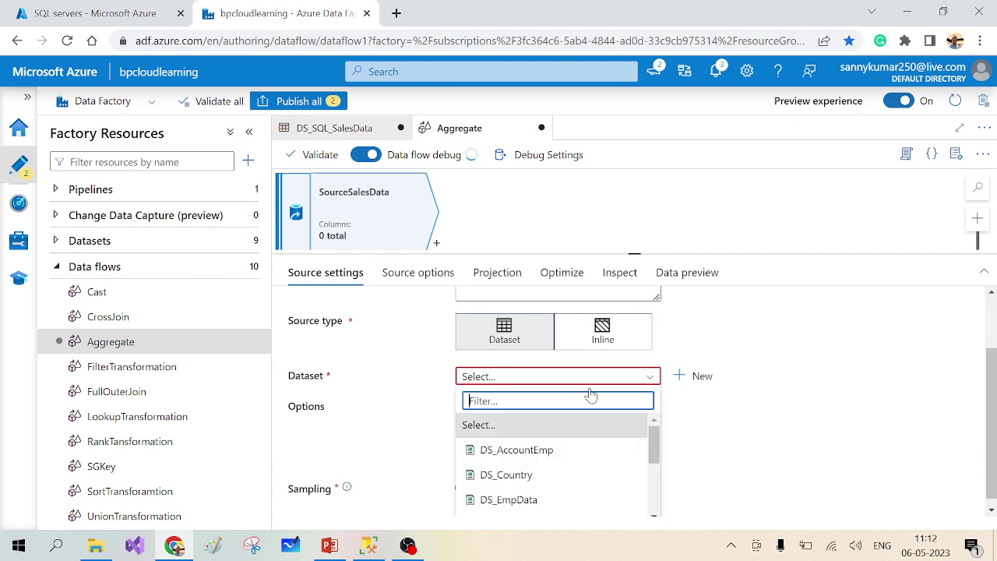
{"action": "scroll", "coordinate": [537, 483], "scroll_direction": "down", "scroll_amount": 3}
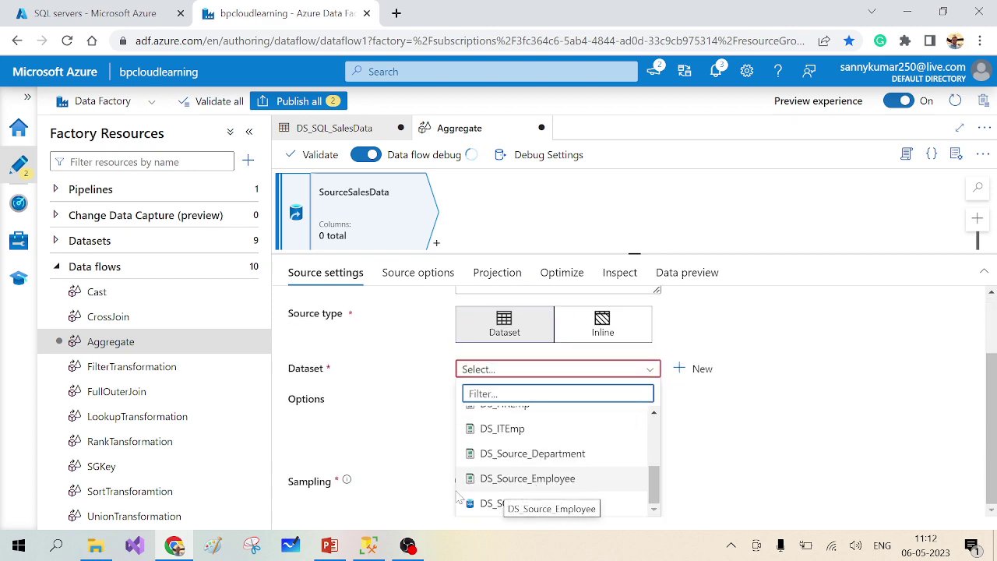
{"action": "left_click", "coordinate": [539, 510]}
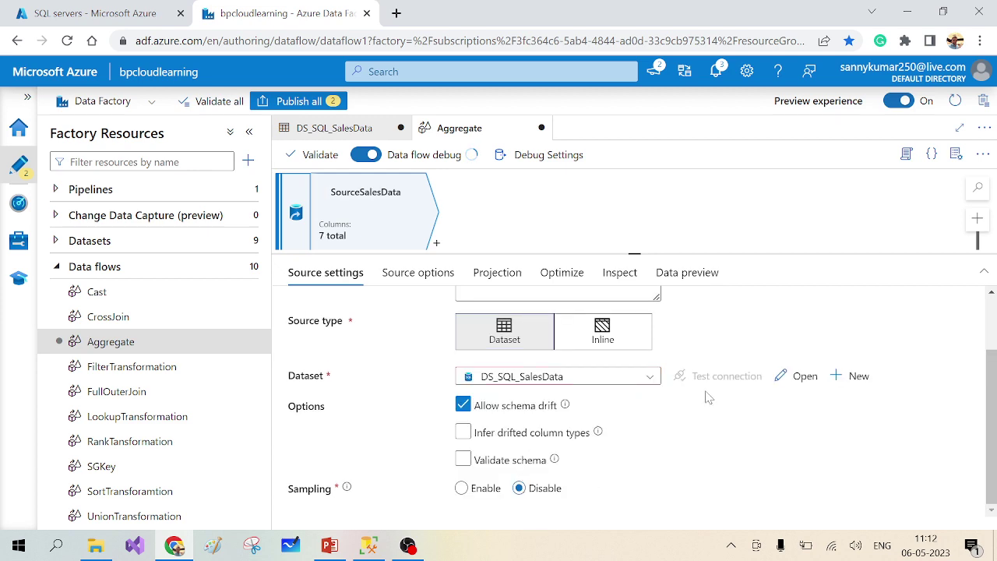
- Return to the DS_SQL_SalesData dataset and examine its full list of columns and data types
{"action": "left_click", "coordinate": [340, 127]}
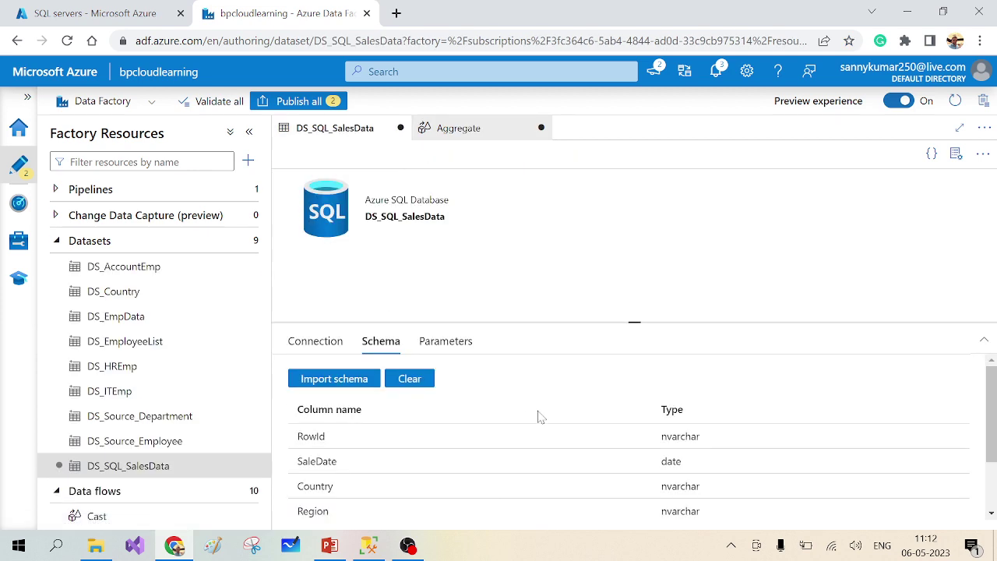
{"action": "scroll", "coordinate": [458, 467], "scroll_direction": "down", "scroll_amount": 2}
{"action": "scroll", "coordinate": [458, 468], "scroll_direction": "up", "scroll_amount": 3}
{"action": "left_click", "coordinate": [313, 343]}
{"action": "left_click", "coordinate": [382, 341]}
{"action": "left_click", "coordinate": [982, 339]}
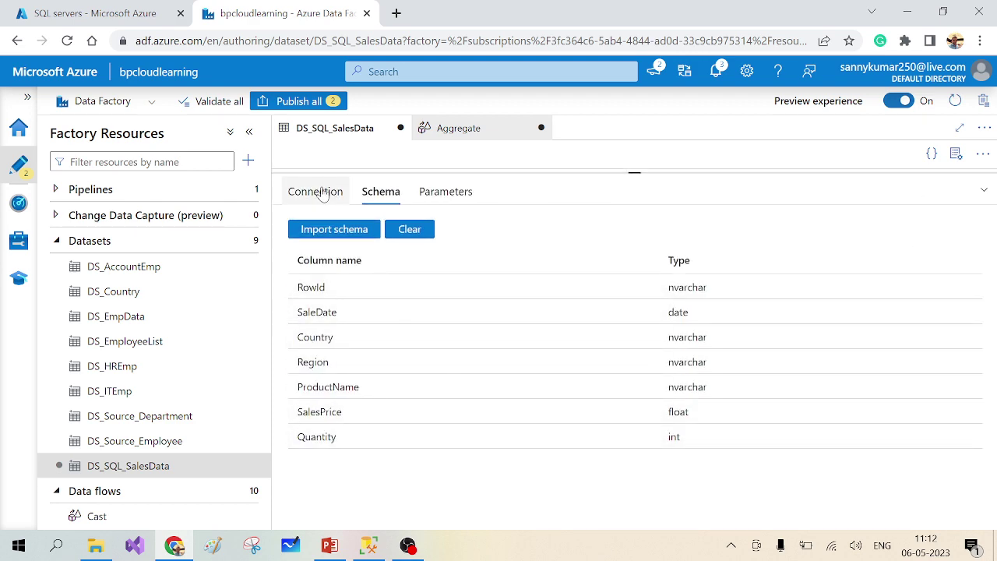
- Check the dataset's connection to dbo.tblSalesProducts and preview its data
{"action": "left_click", "coordinate": [315, 191]}
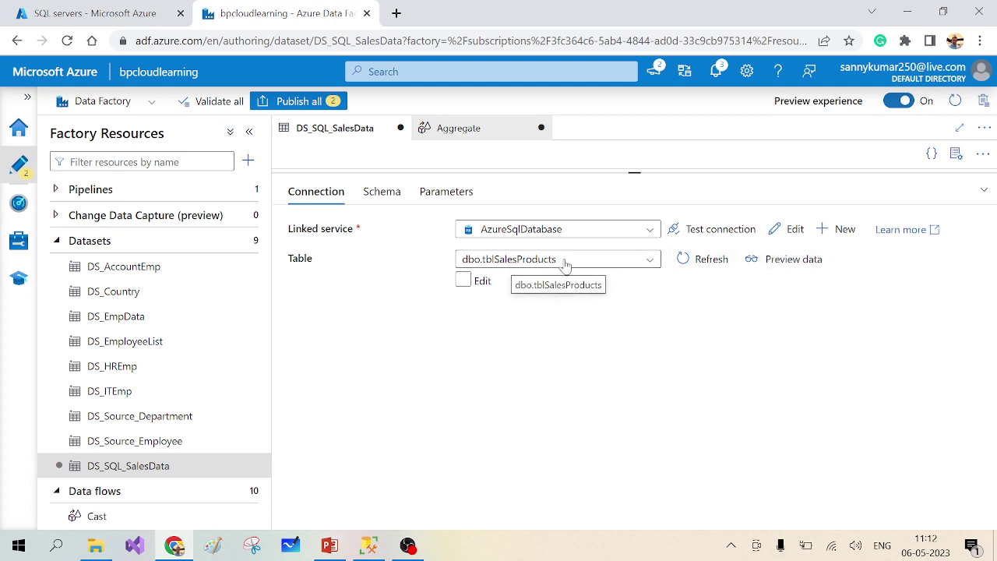
{"action": "left_click", "coordinate": [794, 263]}
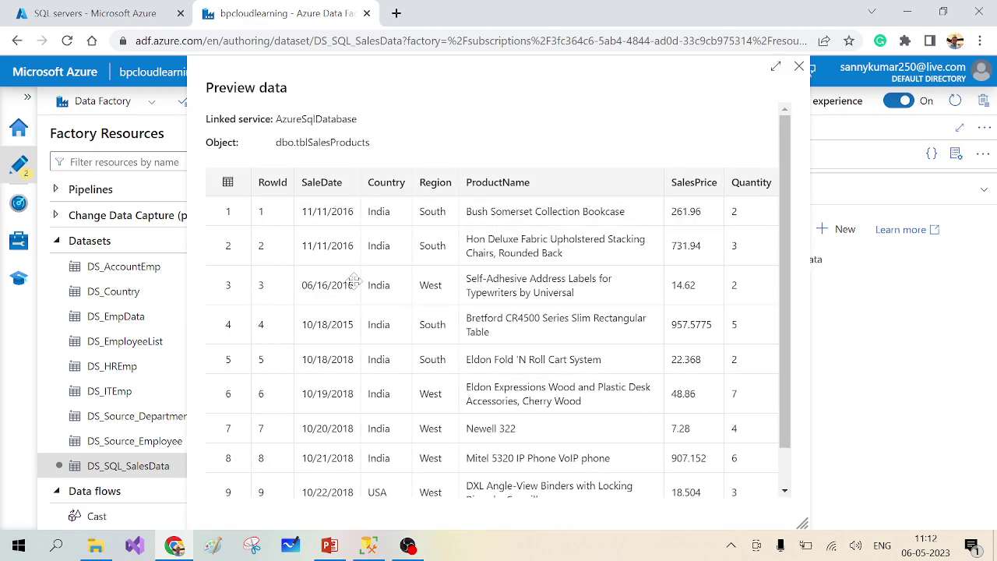
{"action": "left_click", "coordinate": [798, 67]}
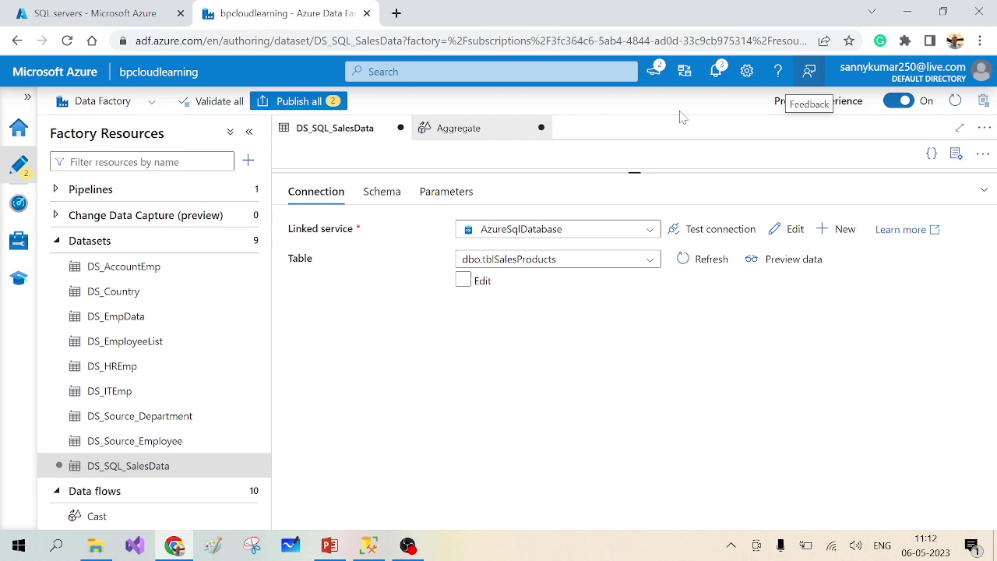
- Go back to the Aggregate data flow and review the SourceSalesData source's settings, data preview and projected column types
{"action": "left_click", "coordinate": [468, 129]}
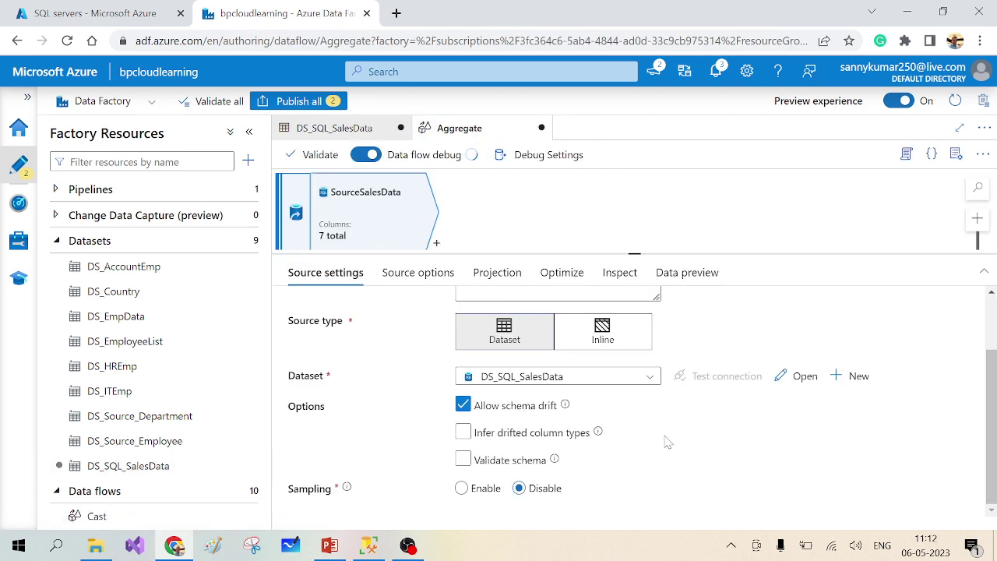
{"action": "scroll", "coordinate": [665, 440], "scroll_direction": "up", "scroll_amount": 2}
{"action": "scroll", "coordinate": [664, 440], "scroll_direction": "down", "scroll_amount": 2}
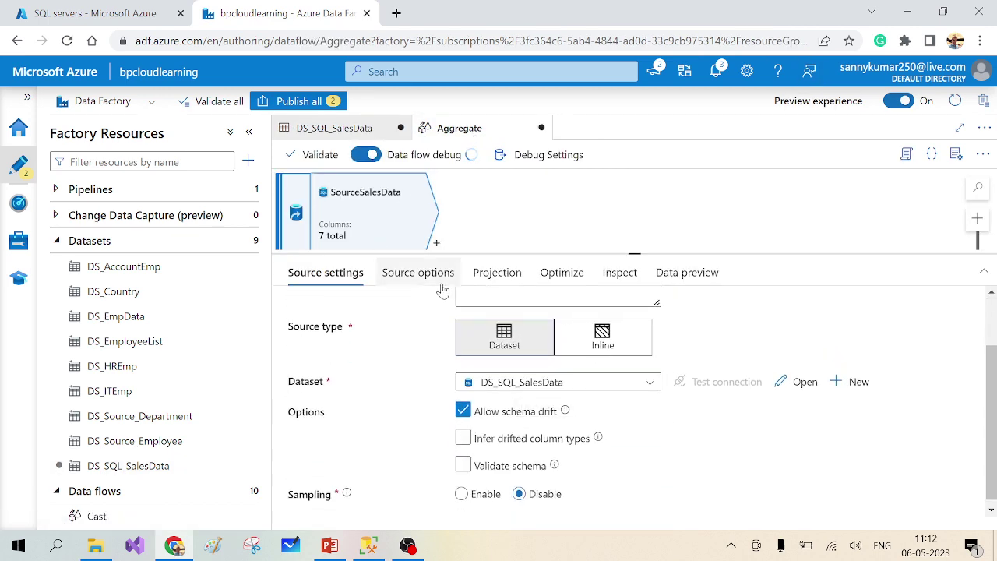
{"action": "left_click", "coordinate": [680, 275]}
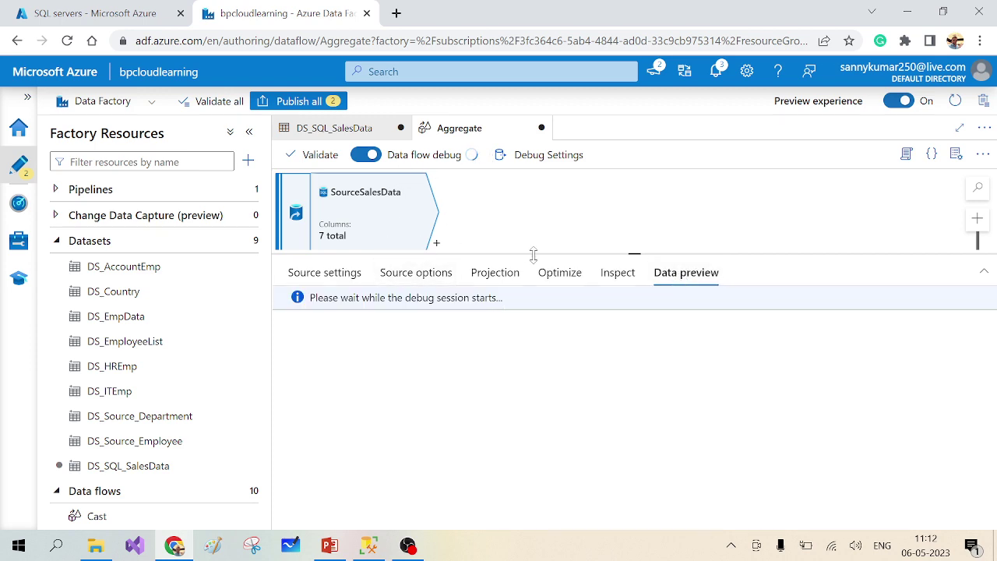
{"action": "left_click", "coordinate": [332, 277]}
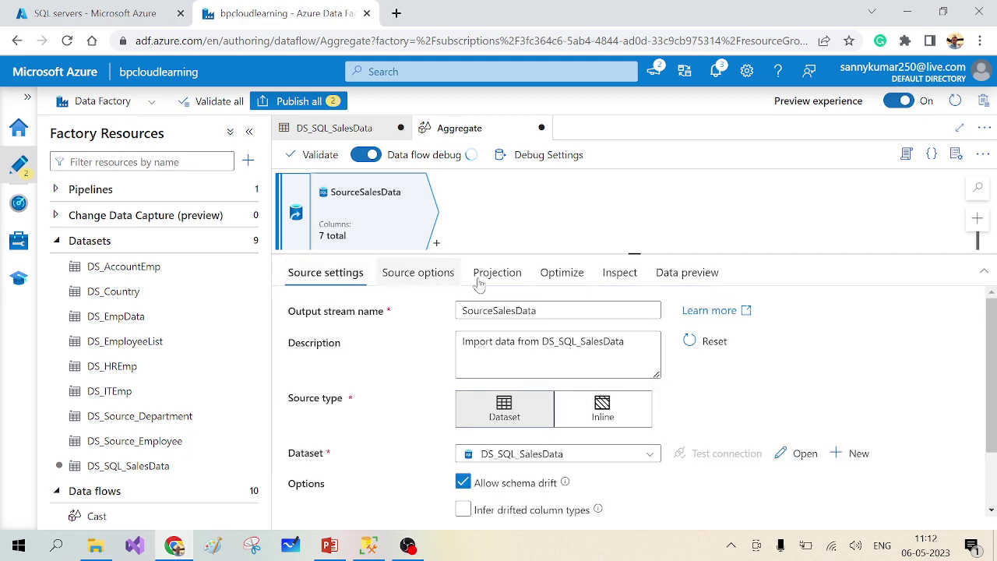
{"action": "left_click", "coordinate": [497, 275]}
{"action": "scroll", "coordinate": [507, 462], "scroll_direction": "down", "scroll_amount": 1}
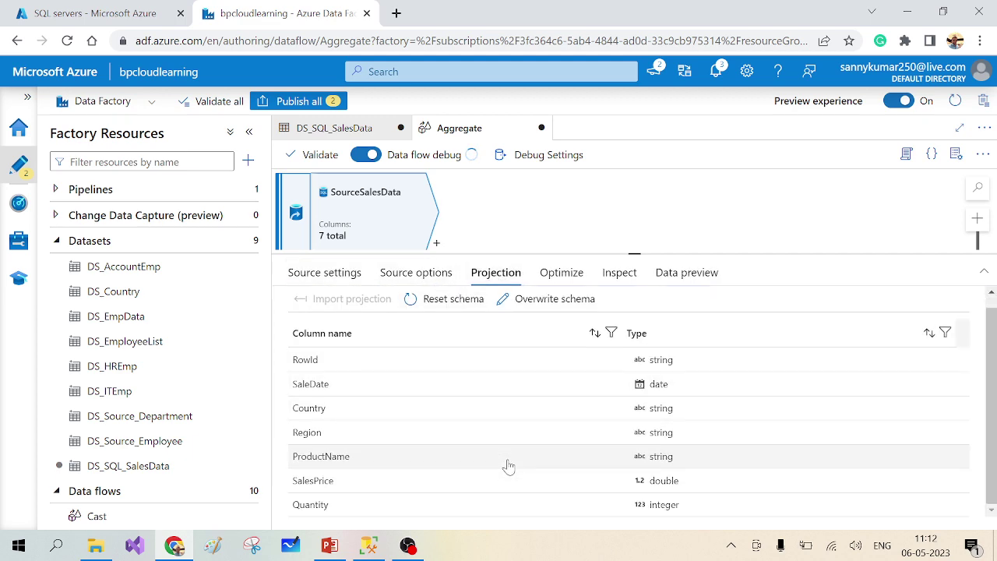
{"action": "scroll", "coordinate": [596, 446], "scroll_direction": "up", "scroll_amount": 1}
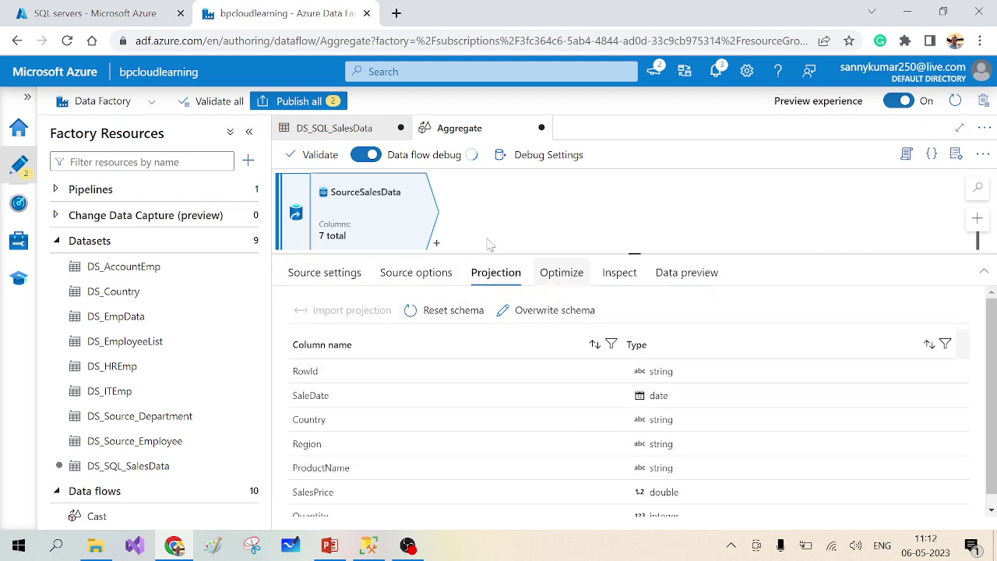
- Add an Aggregate transformation after SourceSalesData and name its output stream aggregateonsalesdata
{"action": "left_click", "coordinate": [437, 244]}
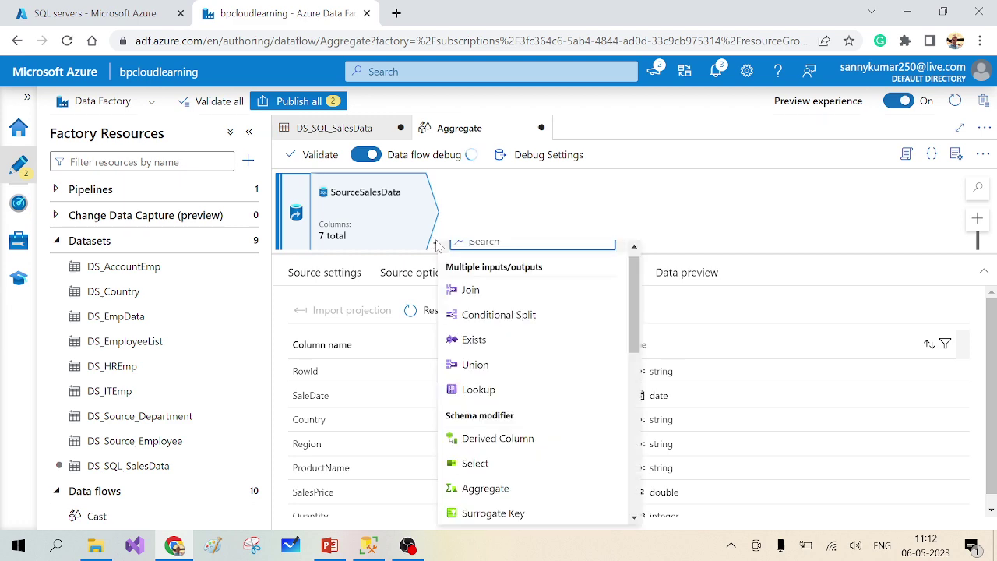
{"action": "scroll", "coordinate": [491, 464], "scroll_direction": "down", "scroll_amount": 3}
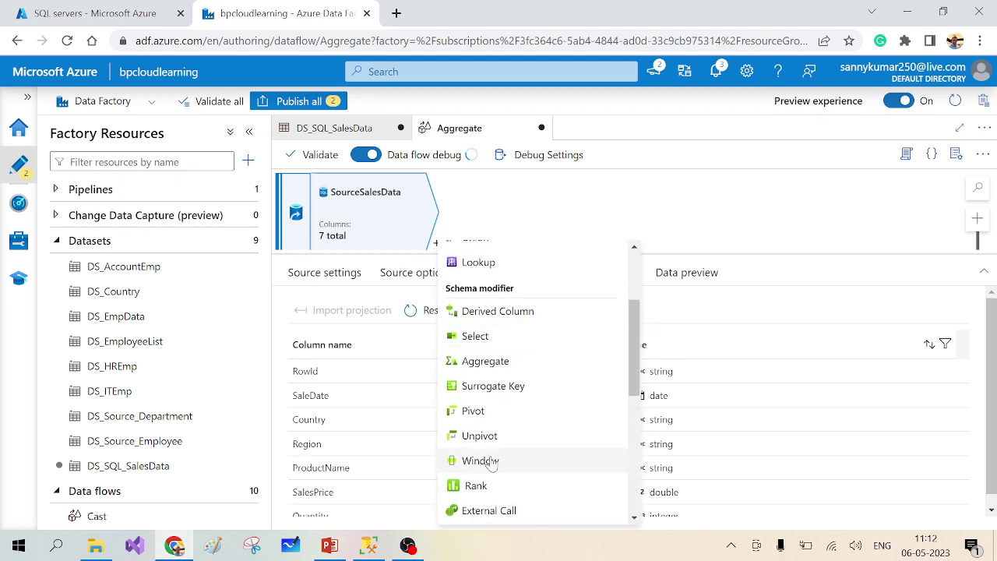
{"action": "left_click", "coordinate": [483, 360]}
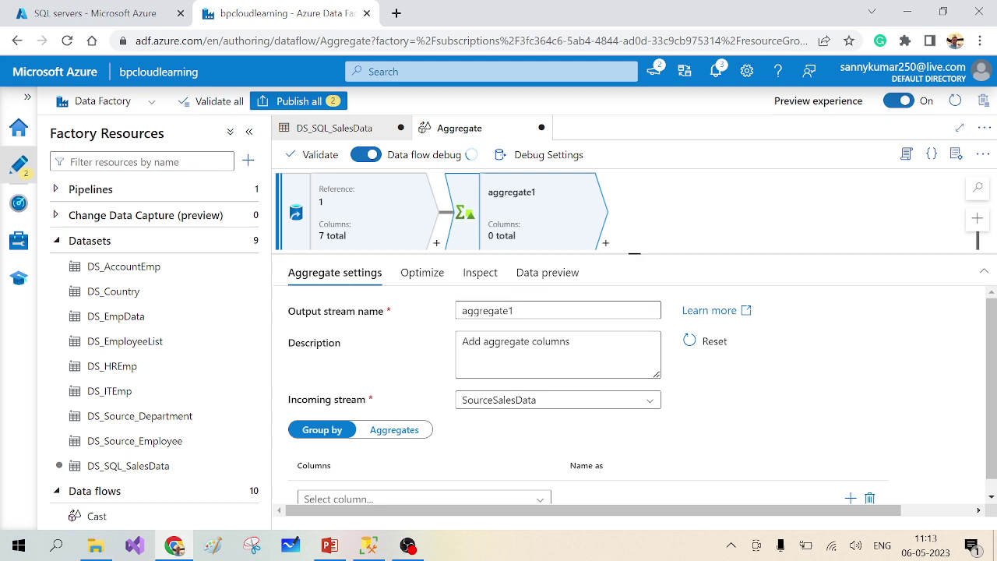
{"action": "left_click", "coordinate": [513, 310]}
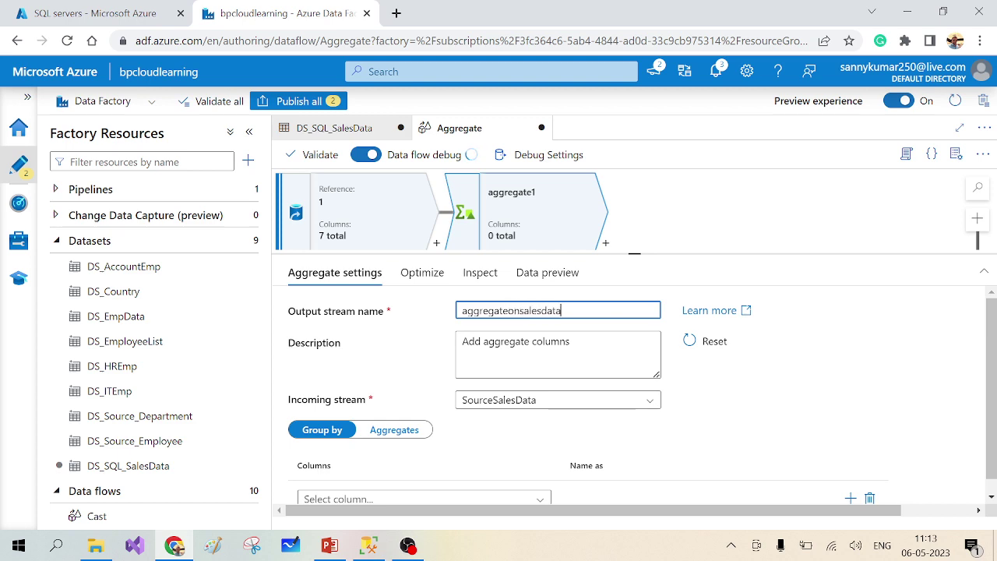
{"action": "left_click", "coordinate": [777, 445]}
{"action": "scroll", "coordinate": [778, 447], "scroll_direction": "down", "scroll_amount": 1}
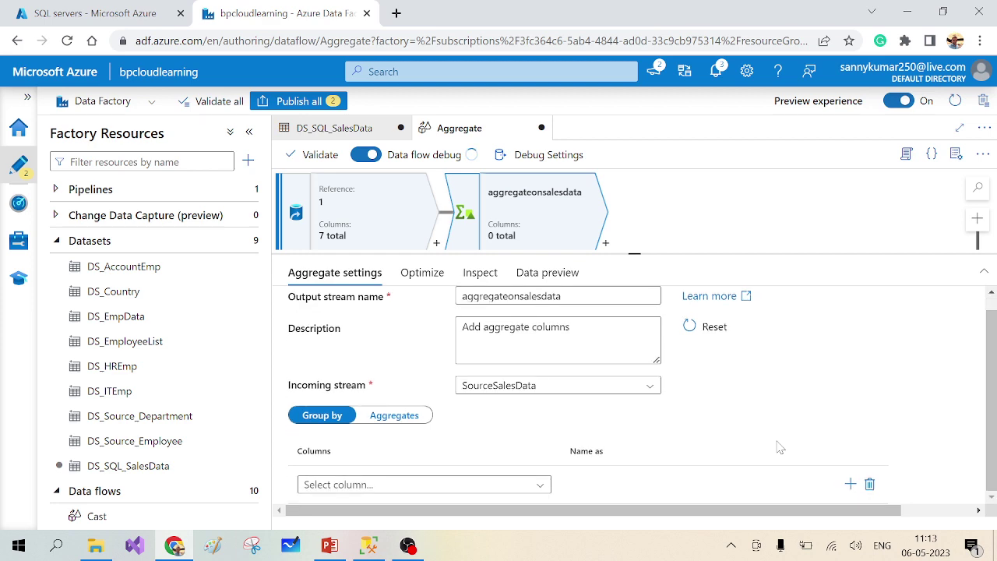
- Check the aggregate query on the PowerPoint slide and open the expression builder for the transformation's aggregate columns
{"action": "left_click", "coordinate": [395, 416]}
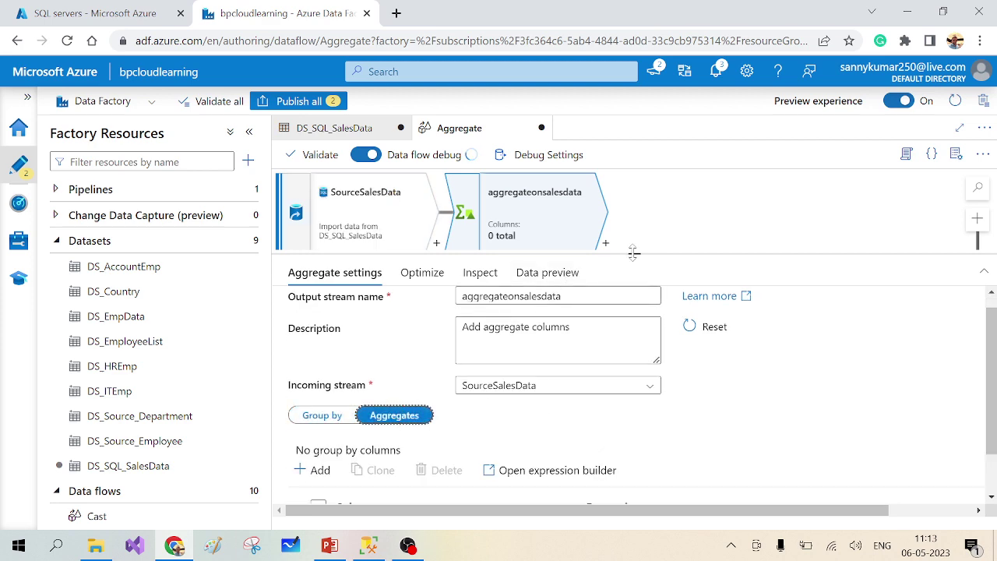
{"action": "left_click_drag", "start_coordinate": [633, 254], "coordinate": [634, 172]}
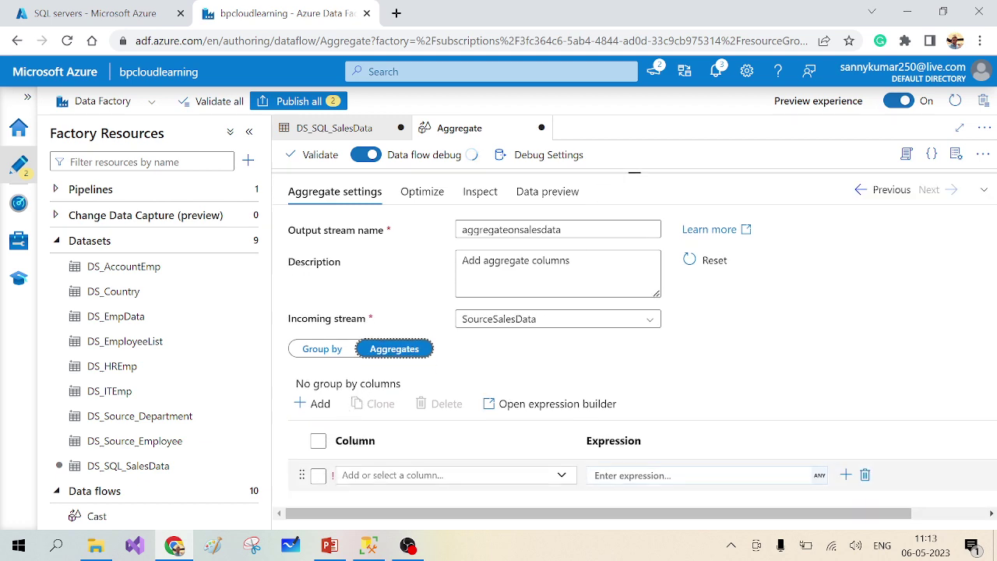
{"action": "left_click", "coordinate": [369, 545]}
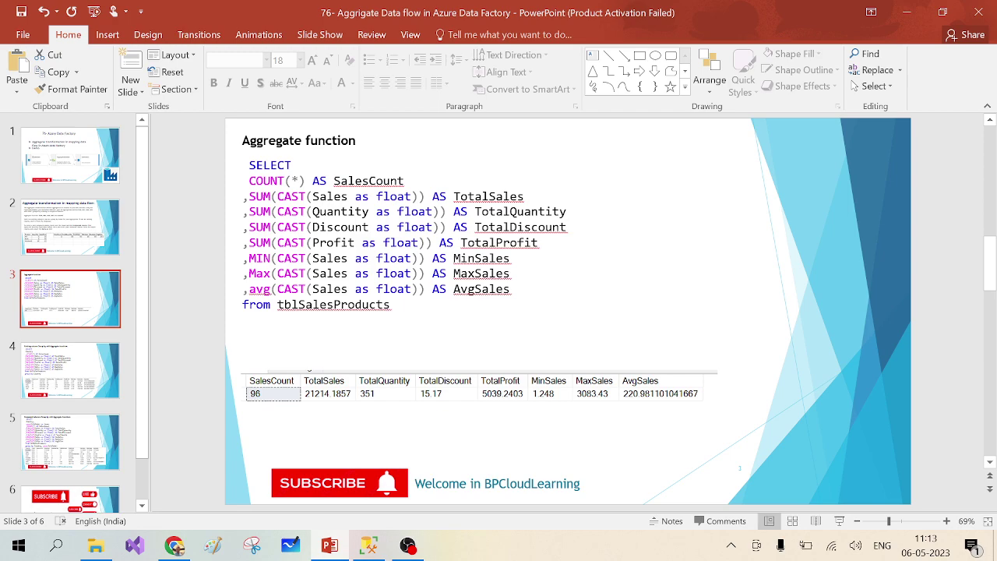
{"action": "key", "text": "alt+Tab"}
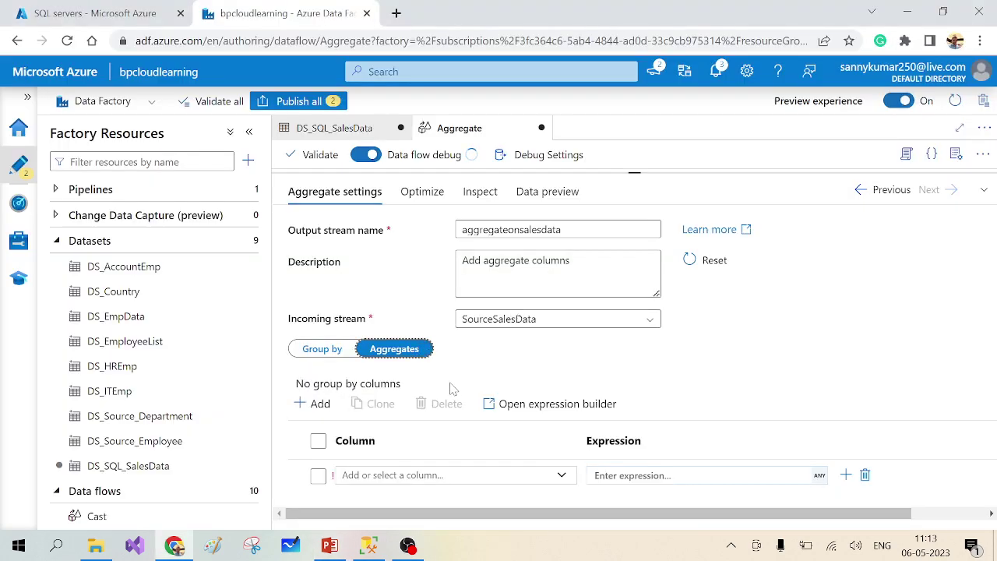
{"action": "left_click", "coordinate": [517, 405]}
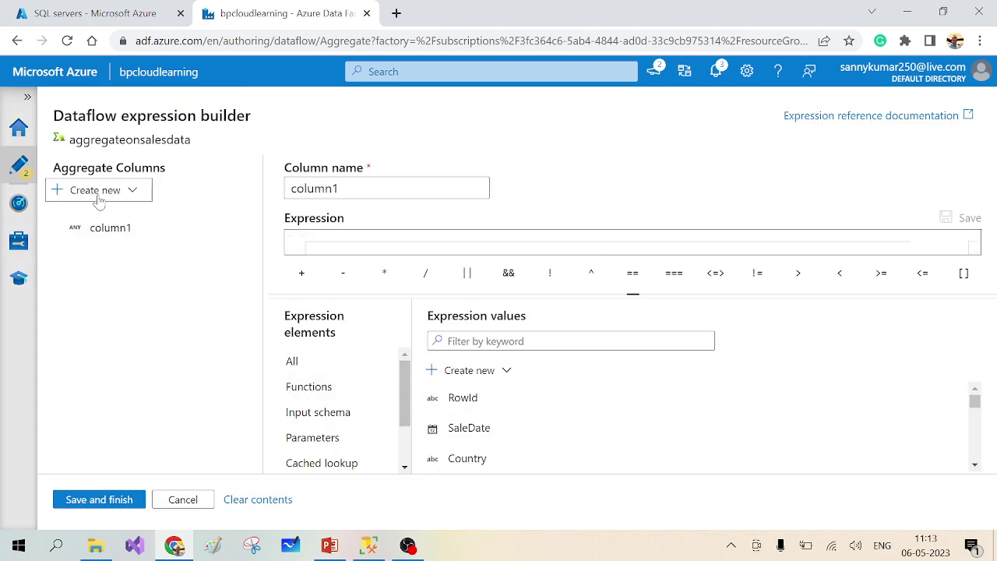
- Copy the SalesCount alias from the query on the PowerPoint slide and use it as the first aggregate column's name
{"action": "left_click_drag", "start_coordinate": [340, 189], "coordinate": [280, 192]}
{"action": "key", "text": "alt+Tab"}
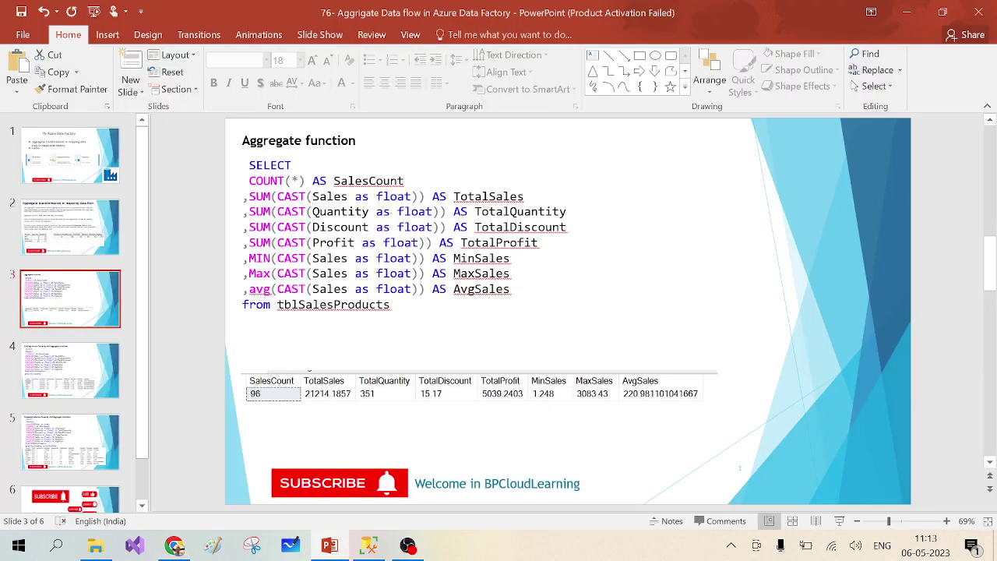
{"action": "left_click", "coordinate": [362, 180]}
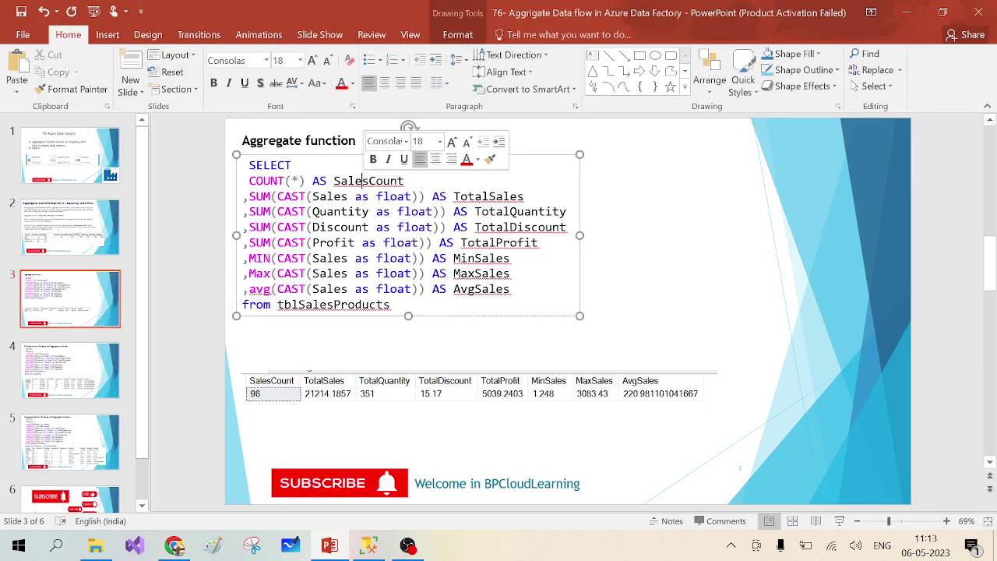
{"action": "double_click", "coordinate": [342, 182]}
{"action": "key", "text": "ctrl+c"}
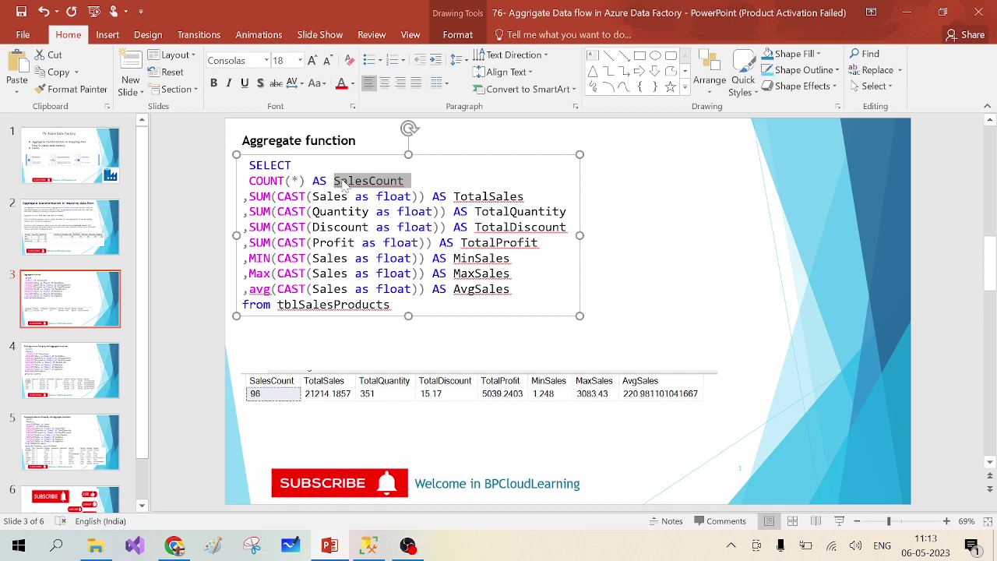
{"action": "key", "text": "alt+Tab"}
{"action": "key", "text": "ctrl+v"}
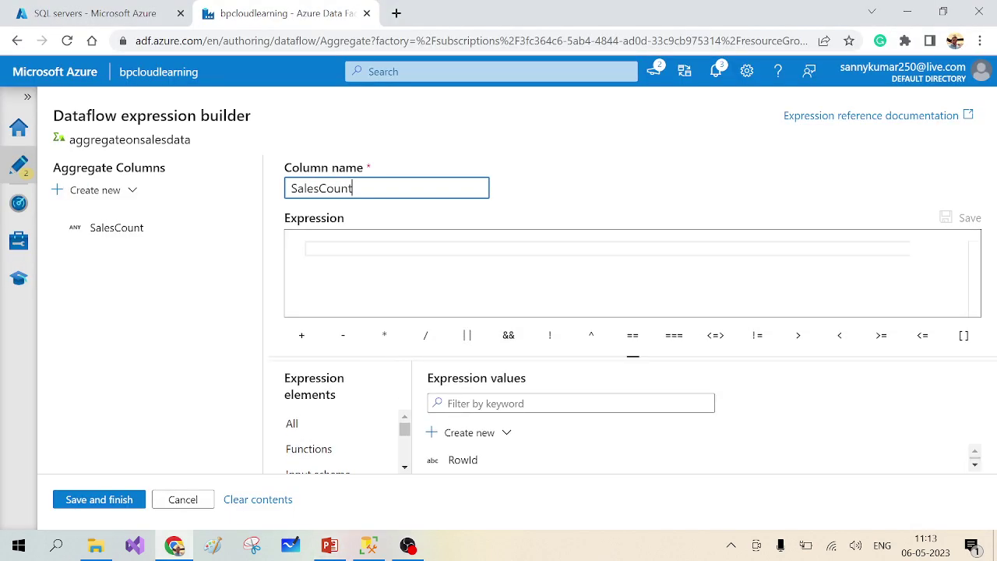
- Set the SalesCount column's expression to count()
{"action": "left_click", "coordinate": [305, 247]}
{"action": "type", "text": "cou"}
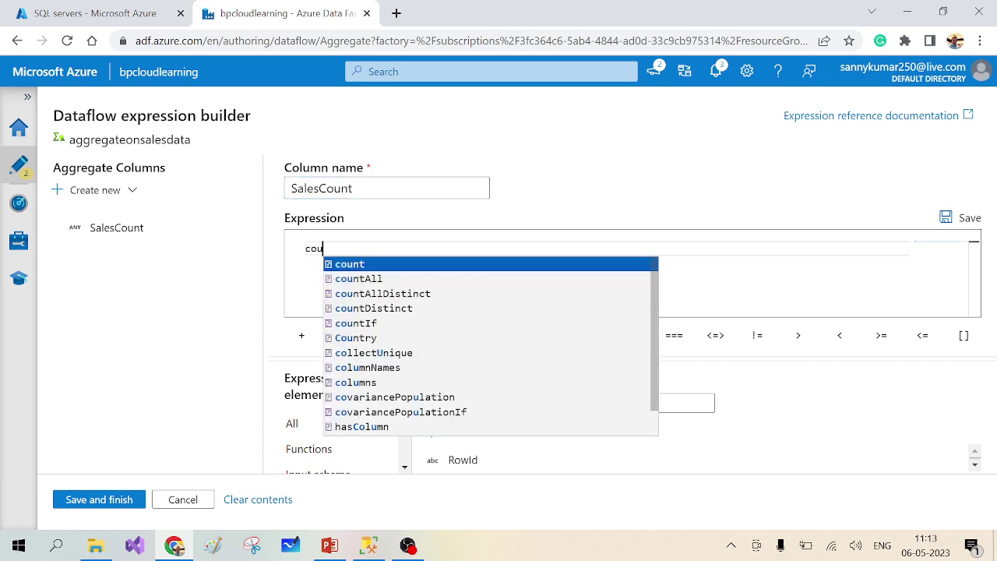
{"action": "type", "text": "nt("}
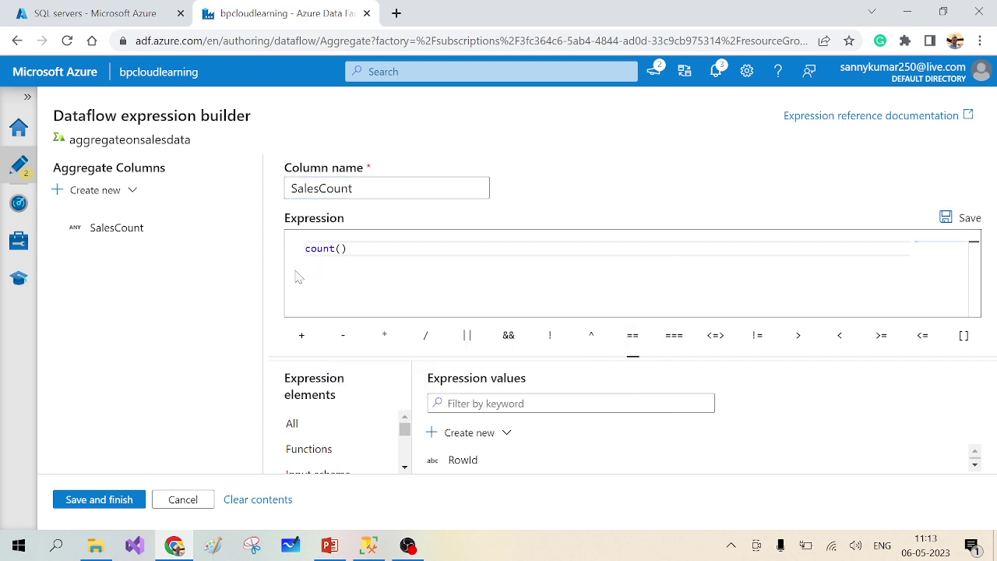
- Create a second aggregate column and name it TotalSales, copying the alias from the query on the PowerPoint slide
{"action": "left_click", "coordinate": [107, 189]}
{"action": "left_click", "coordinate": [95, 218]}
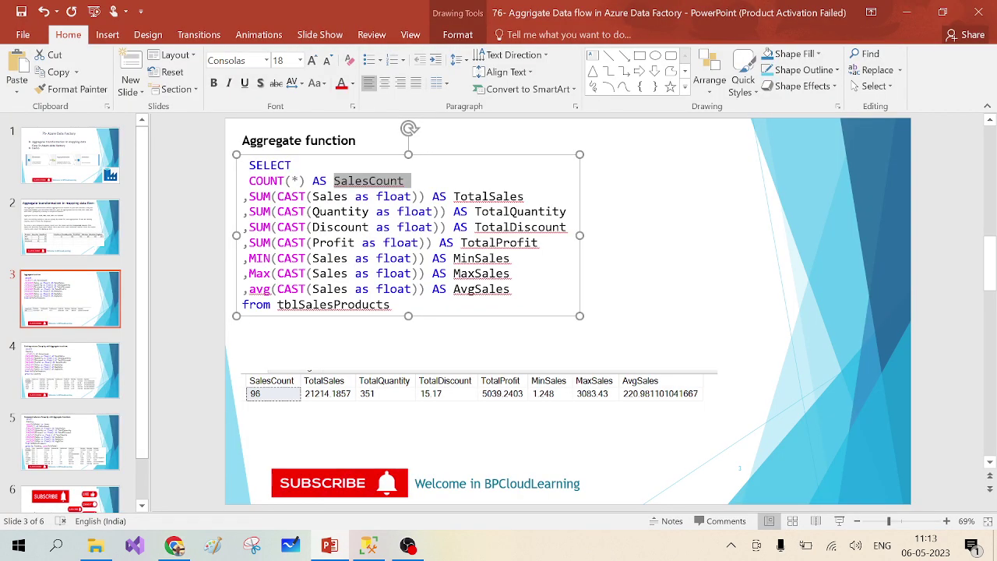
{"action": "double_click", "coordinate": [488, 196]}
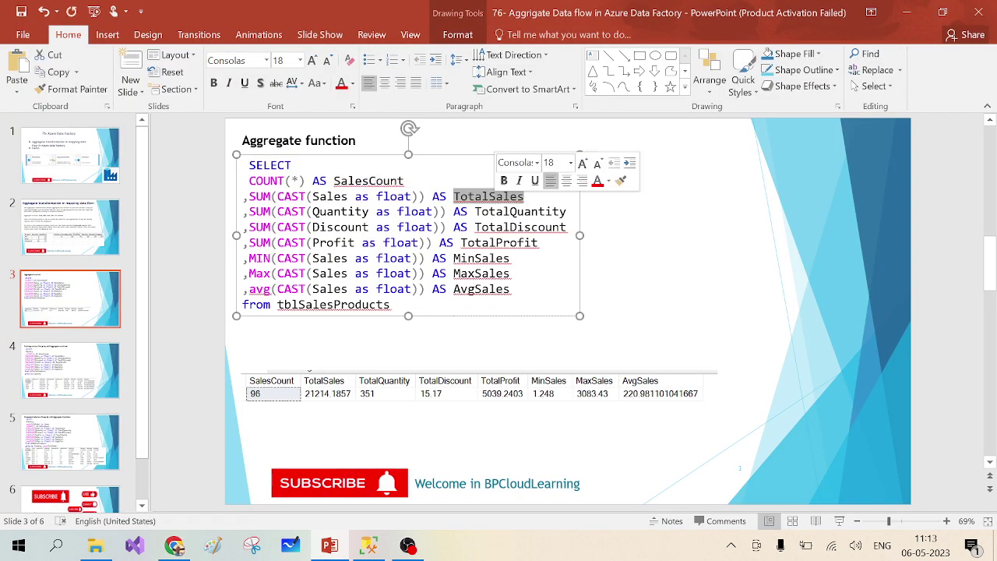
{"action": "left_click", "coordinate": [491, 197]}
{"action": "double_click", "coordinate": [491, 196]}
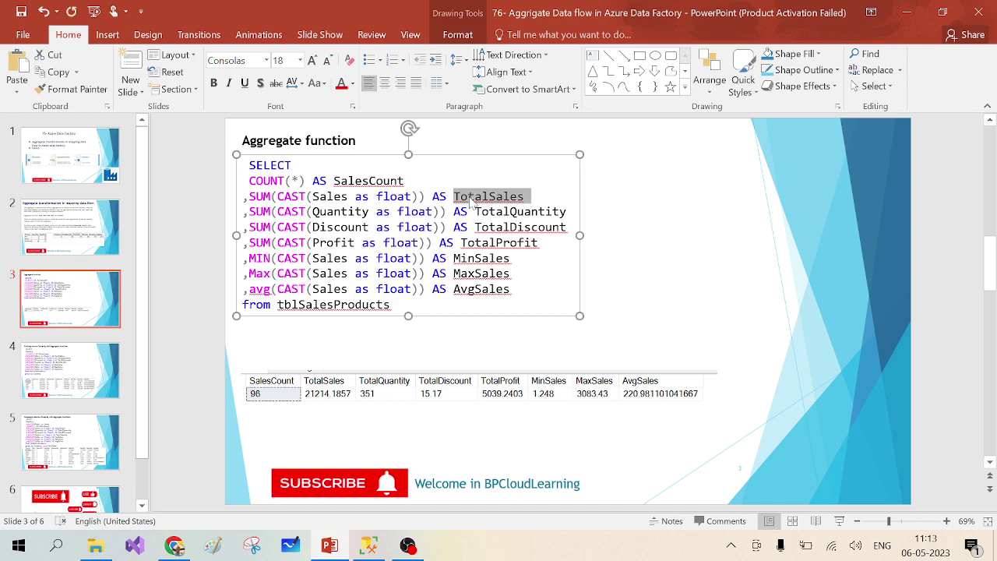
{"action": "key", "text": "ctrl+c"}
{"action": "key", "text": "alt+Tab"}
{"action": "left_click_drag", "start_coordinate": [342, 187], "coordinate": [268, 193]}
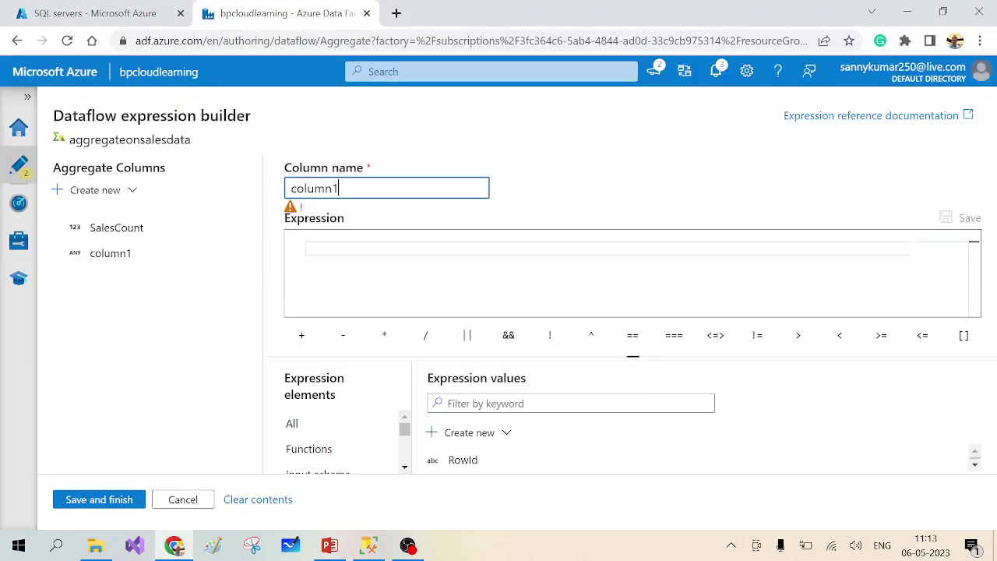
{"action": "key", "text": "ctrl+v"}
- Check the summed column in the SQL Server Management Studio query and set the TotalSales expression to sum(SalesPrice)
{"action": "left_click", "coordinate": [306, 249]}
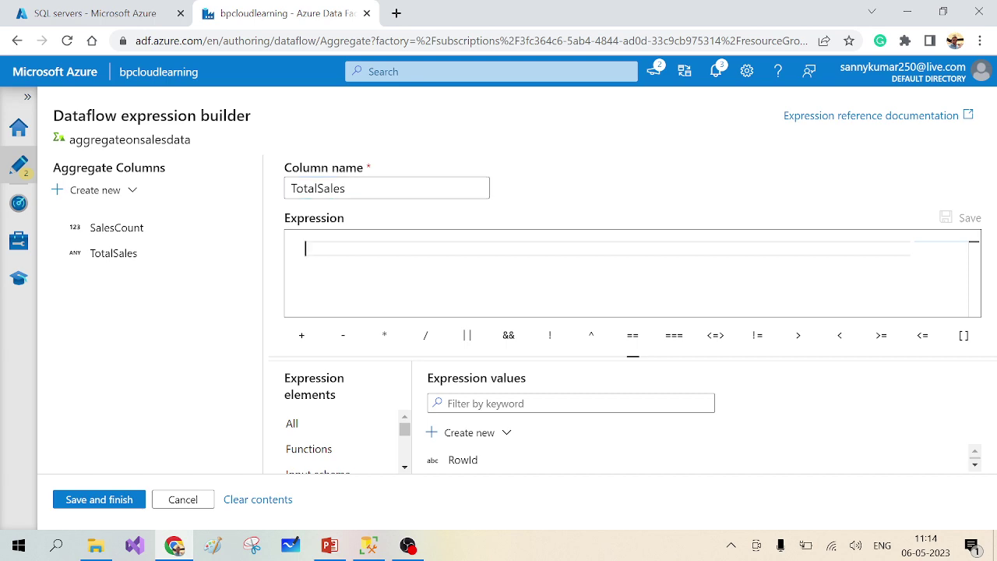
{"action": "key", "text": "alt+Tab"}
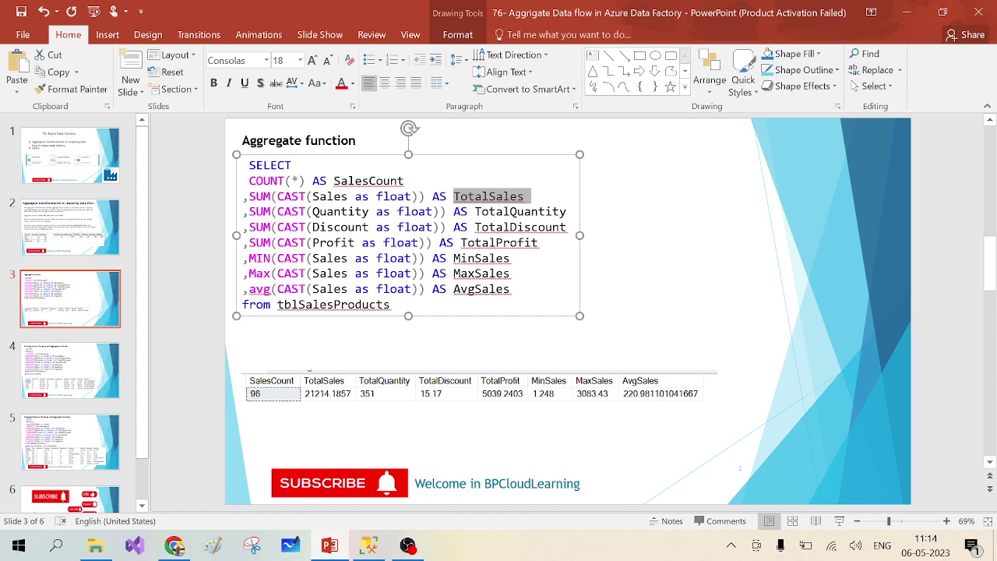
{"action": "key", "text": "alt+Tab"}
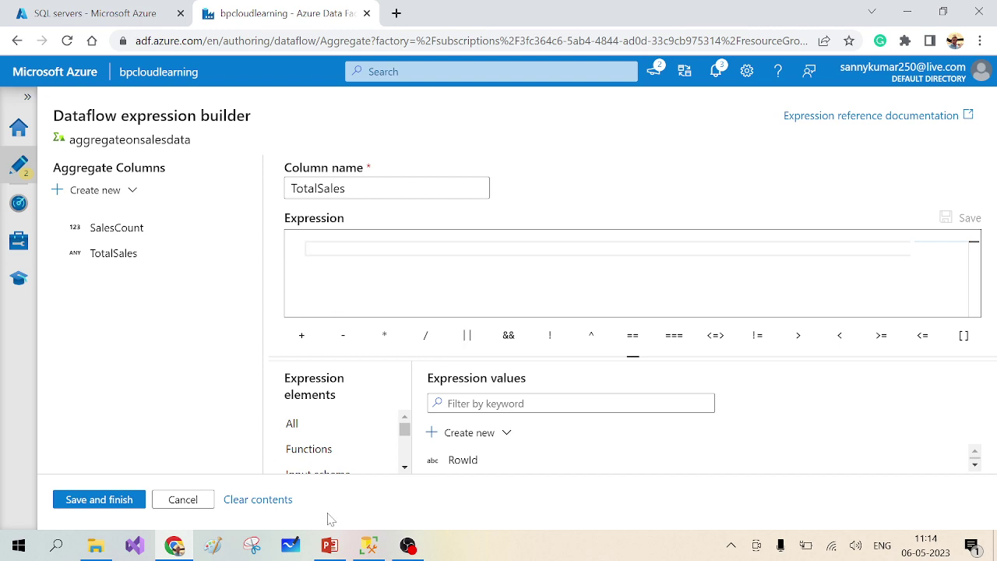
{"action": "left_click", "coordinate": [368, 545]}
{"action": "left_click", "coordinate": [282, 196]}
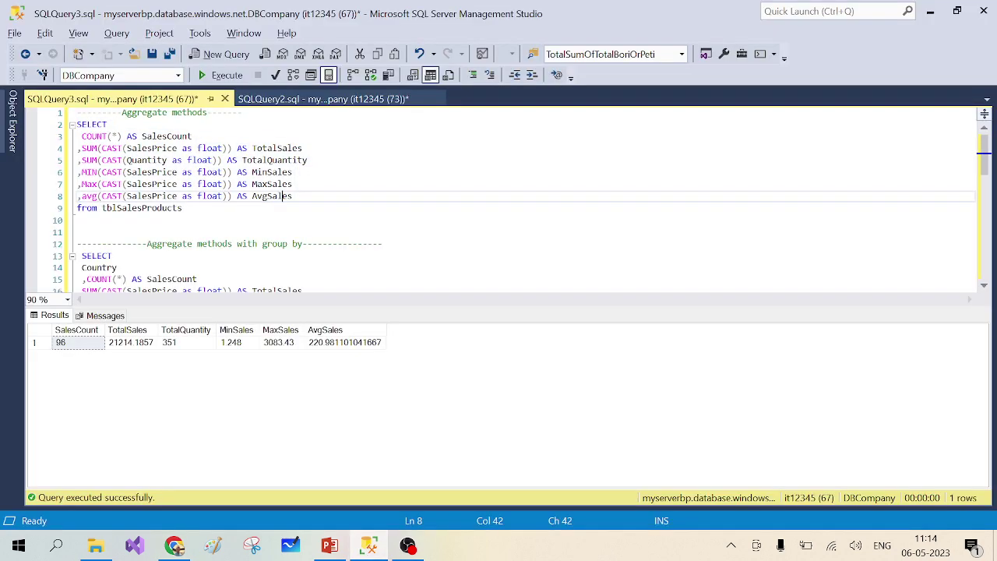
{"action": "left_click_drag", "start_coordinate": [123, 148], "coordinate": [204, 148]}
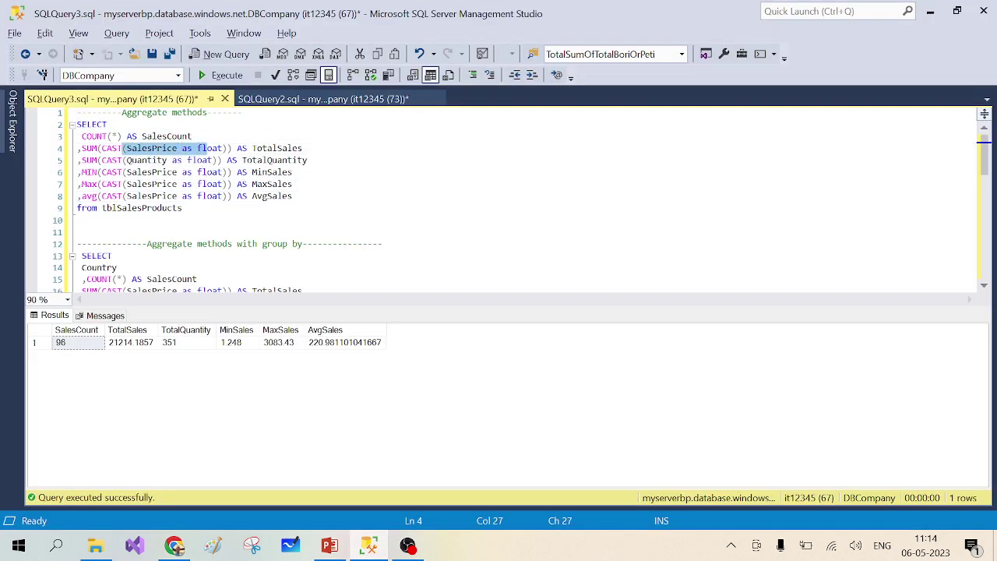
{"action": "key", "text": "alt+Tab"}
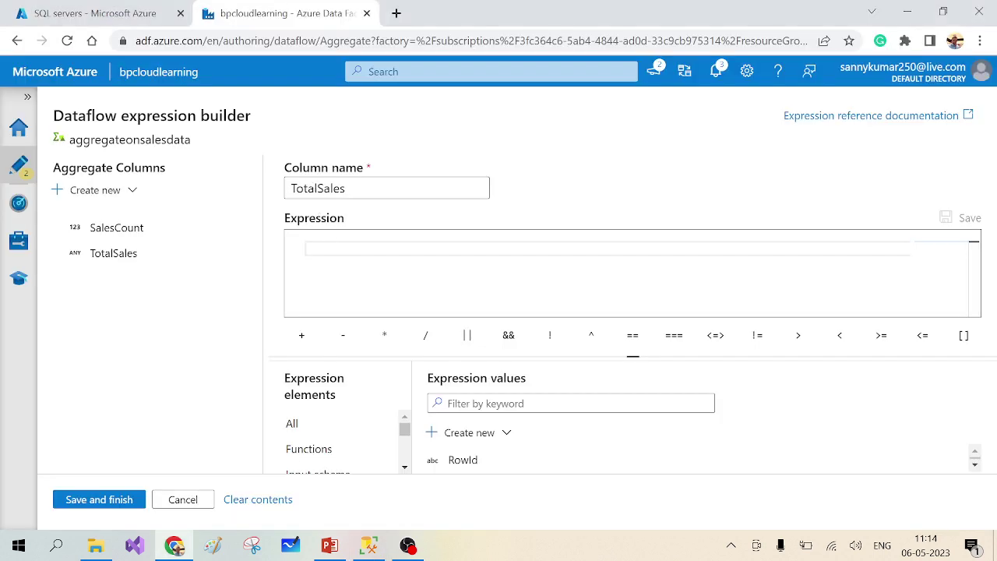
{"action": "type", "text": "sum"}
{"action": "type", "text": "(sale"}
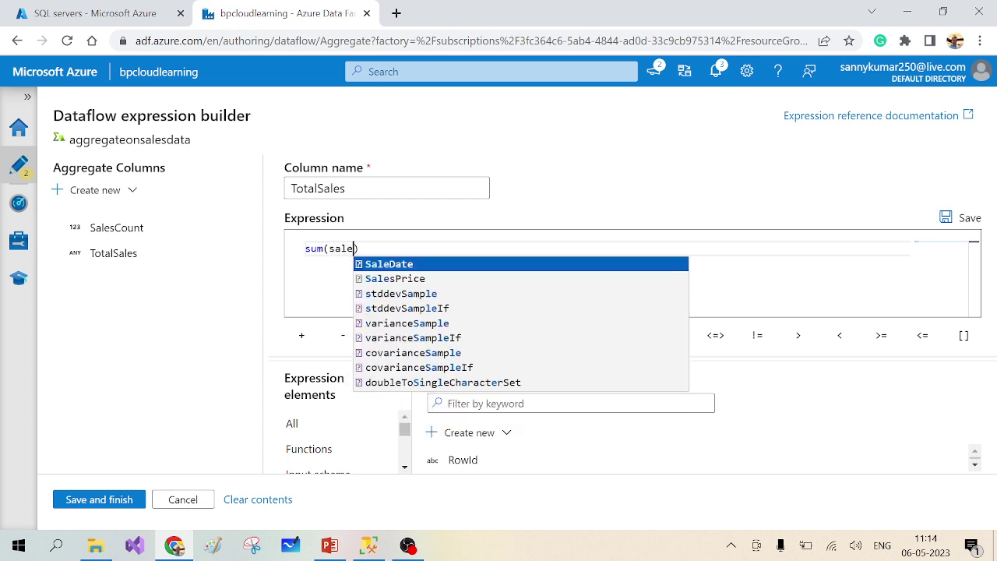
{"action": "key", "text": "Down"}
{"action": "key", "text": "Return"}
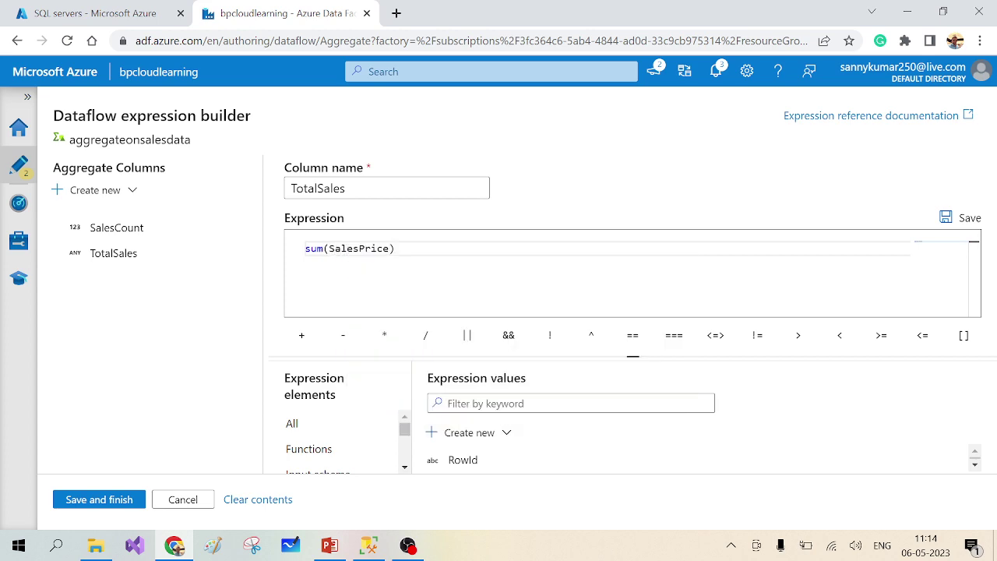
- Create a third aggregate column and name it TotalQuantity, copying the alias from the query in SQL Server Management Studio
{"action": "left_click", "coordinate": [117, 191]}
{"action": "left_click", "coordinate": [78, 226]}
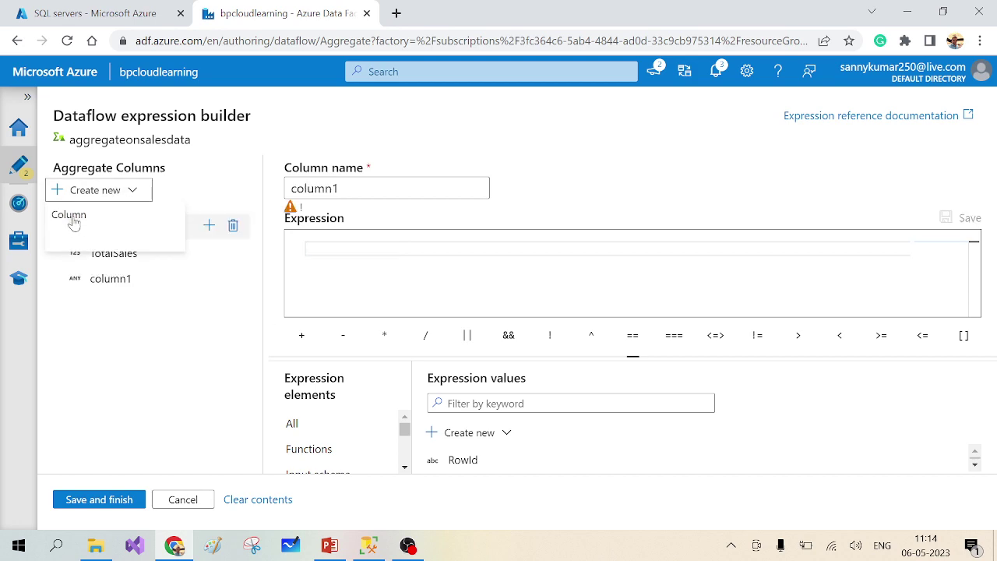
{"action": "key", "text": "alt+Tab"}
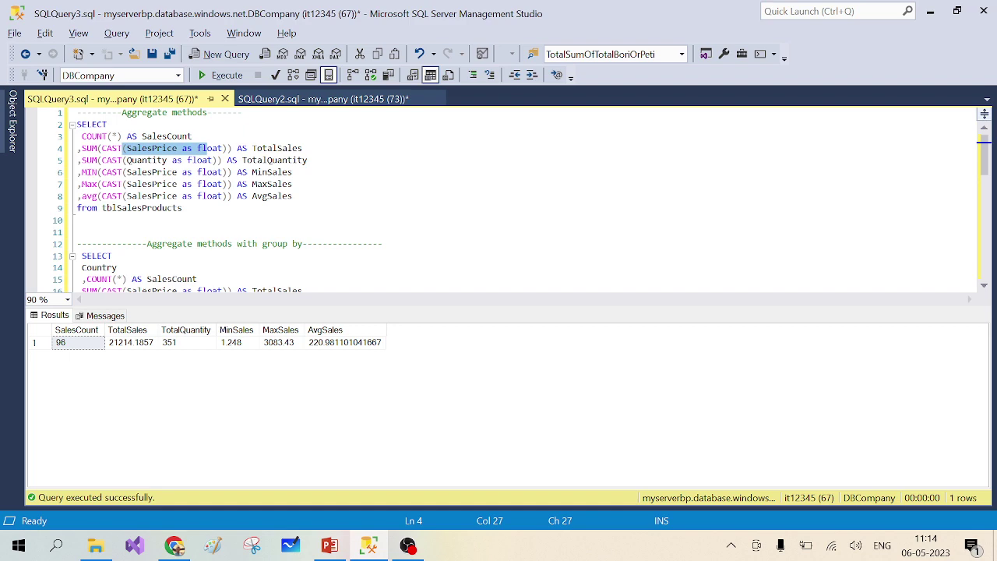
{"action": "double_click", "coordinate": [278, 161]}
{"action": "key", "text": "alt+Tab"}
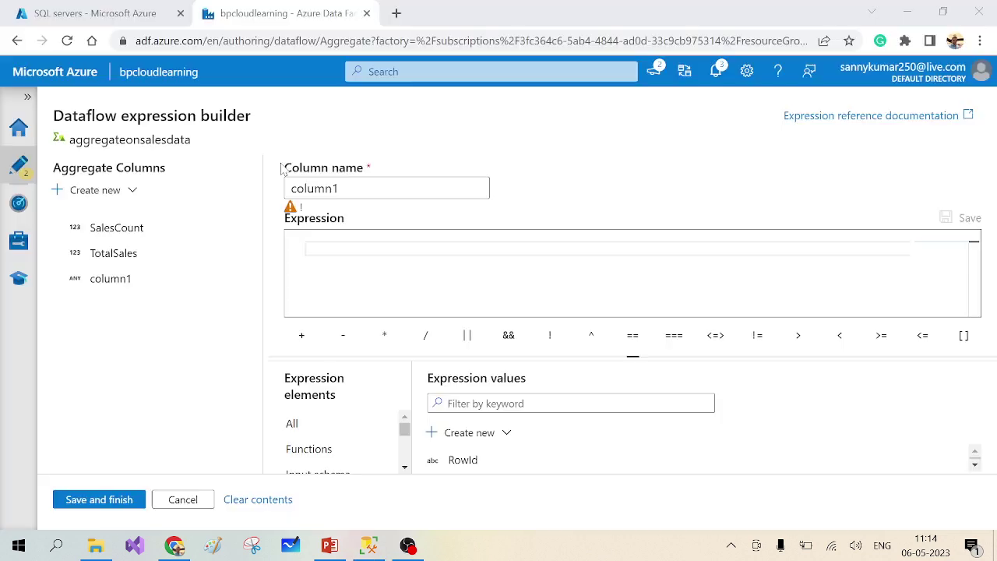
{"action": "left_click_drag", "start_coordinate": [339, 189], "coordinate": [274, 197]}
{"action": "key", "text": "ctrl+v"}
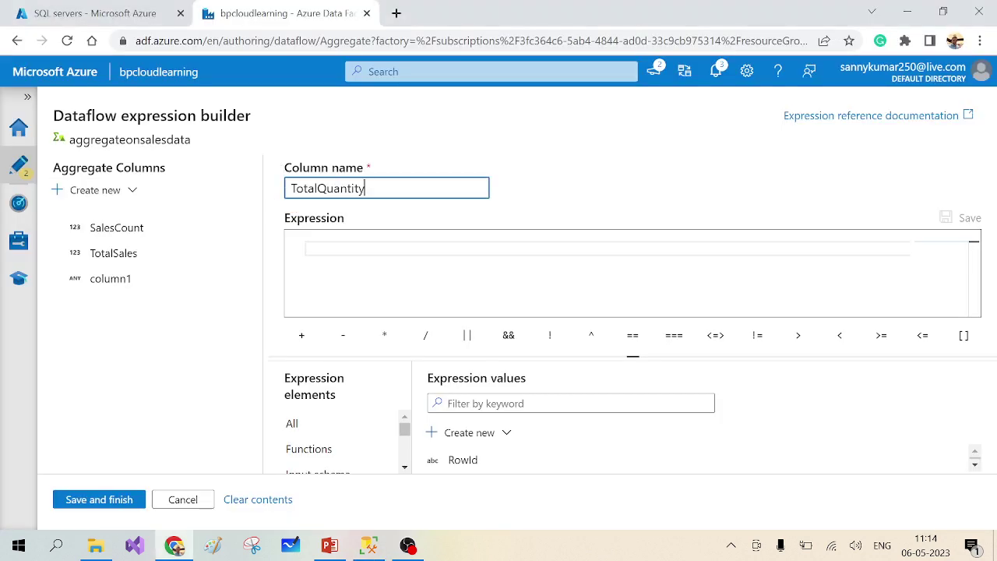
- Set the TotalQuantity column's expression to sum(Quantity)
{"action": "left_click", "coordinate": [306, 249]}
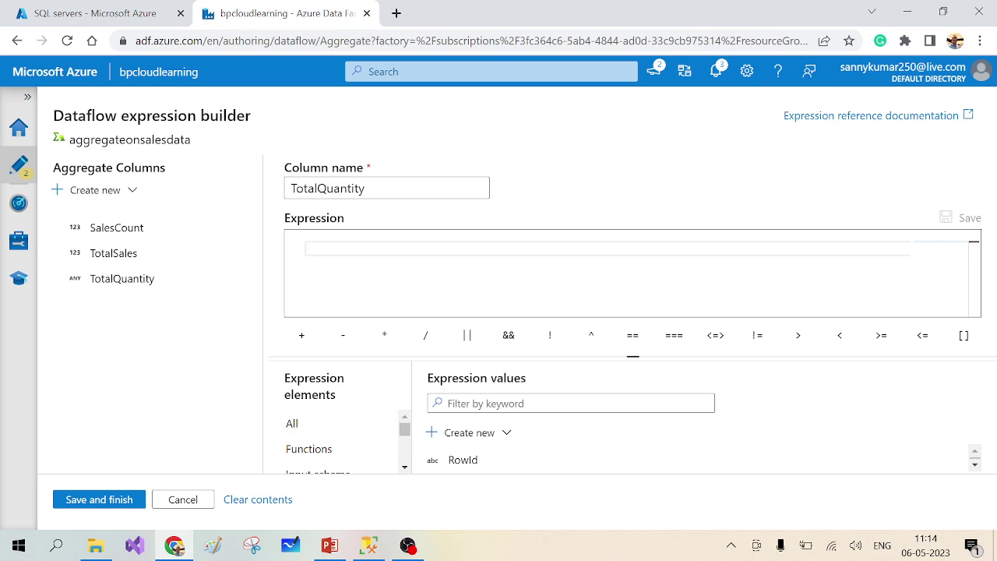
{"action": "type", "text": "sum"}
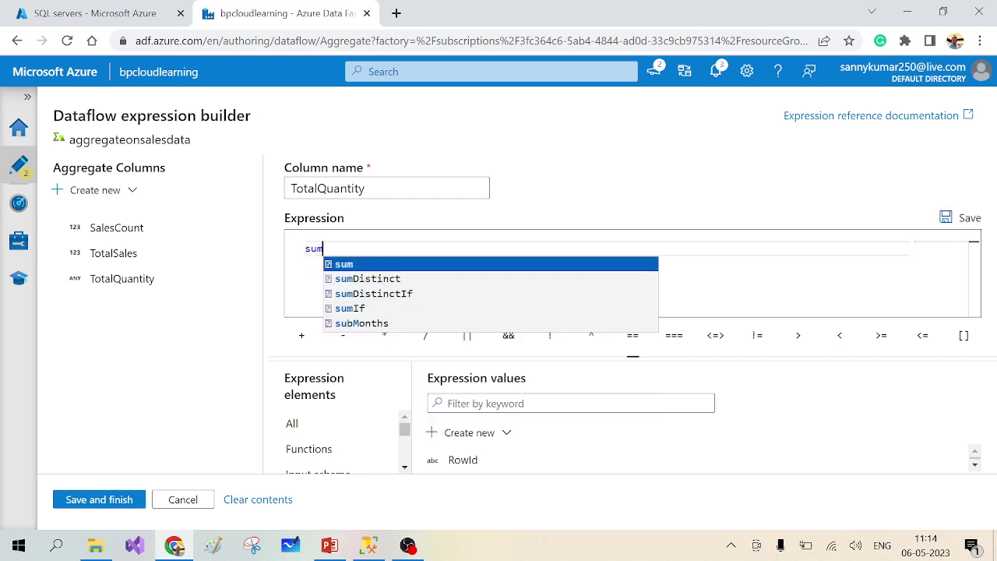
{"action": "type", "text": "(qu"}
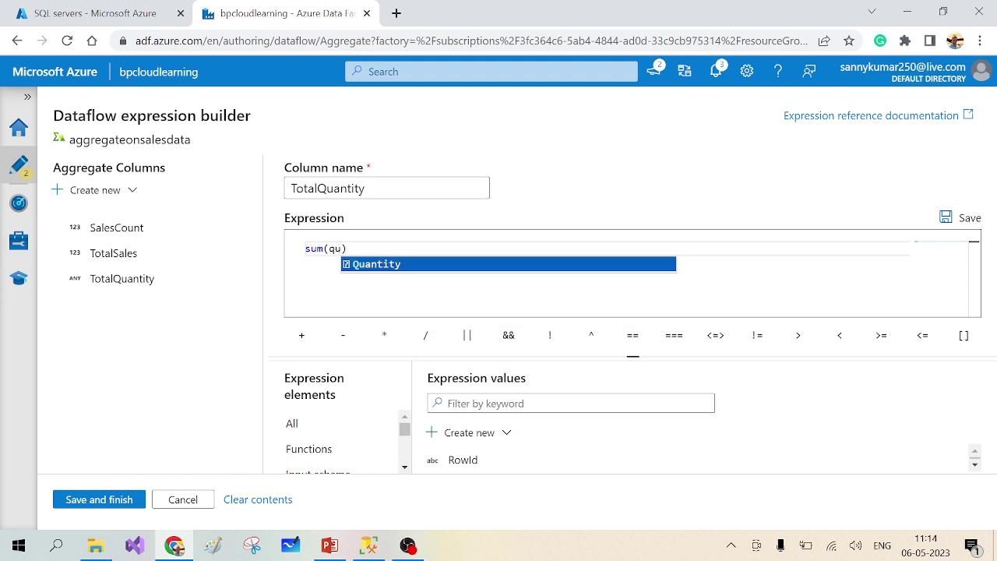
{"action": "key", "text": "Tab"}
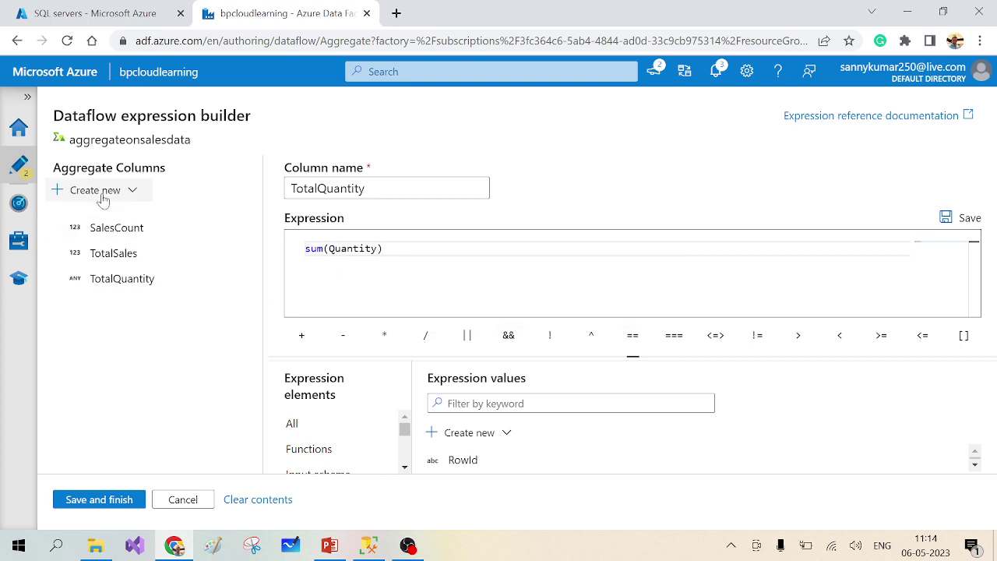
- Create a fourth aggregate column and name it MinSales, copying the alias from the query in SQL Server Management Studio
{"action": "left_click", "coordinate": [72, 192]}
{"action": "left_click", "coordinate": [88, 217]}
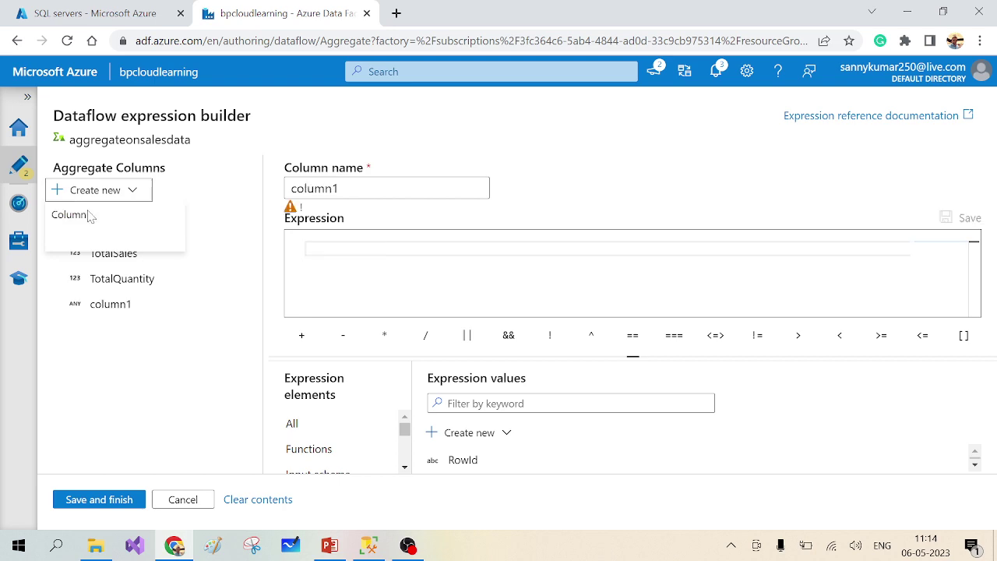
{"action": "key", "text": "alt+Tab"}
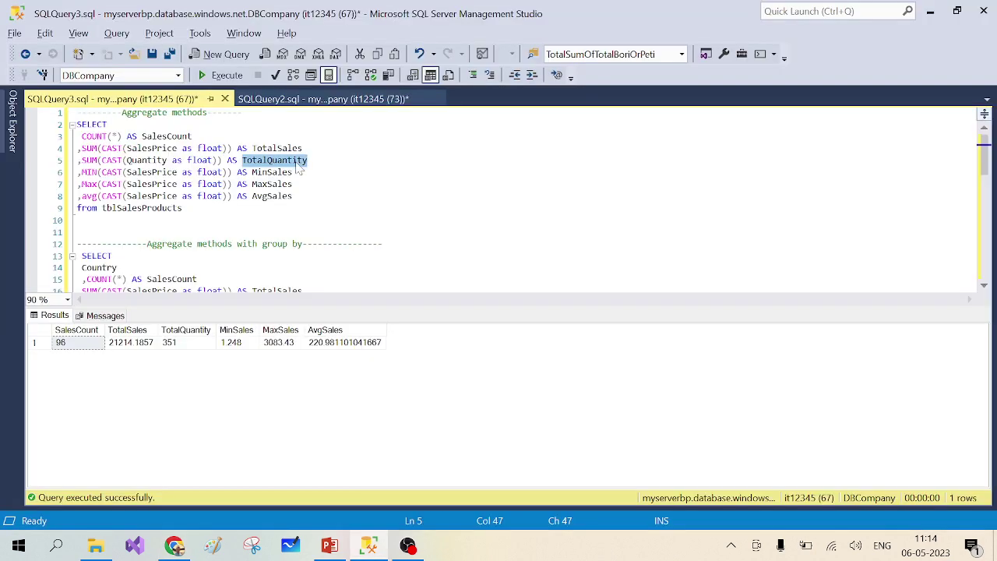
{"action": "double_click", "coordinate": [276, 173]}
{"action": "key", "text": "ctrl+c"}
{"action": "key", "text": "alt+Tab"}
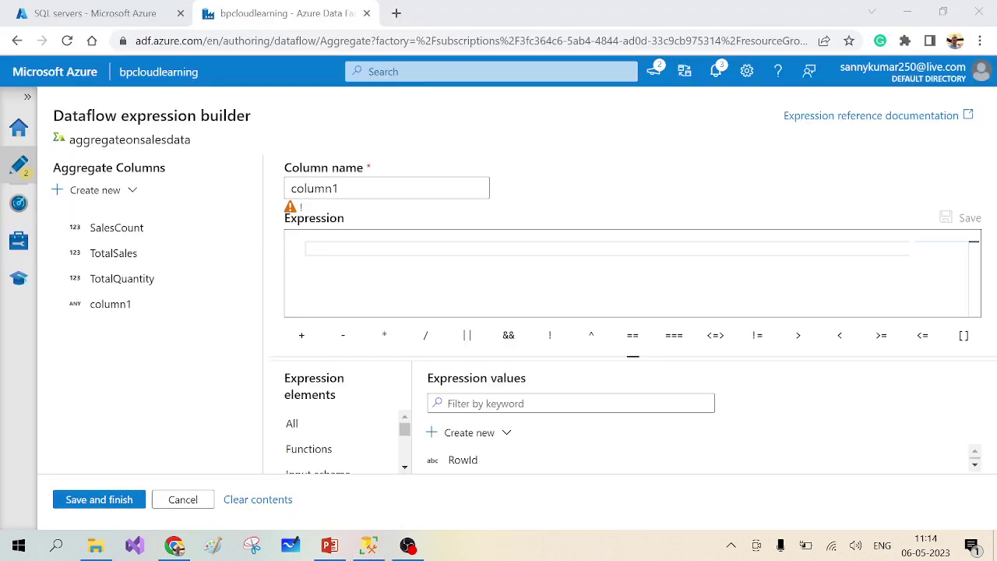
{"action": "double_click", "coordinate": [285, 194]}
{"action": "key", "text": "ctrl+v"}
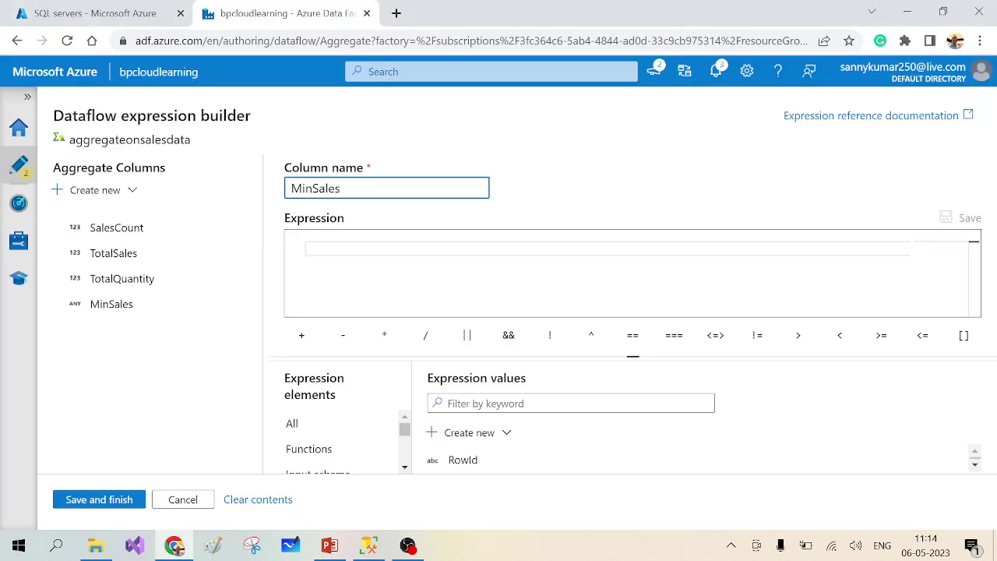
- Set the MinSales column's expression to min(SalesPrice)
{"action": "left_click", "coordinate": [306, 248]}
{"action": "type", "text": "min("}
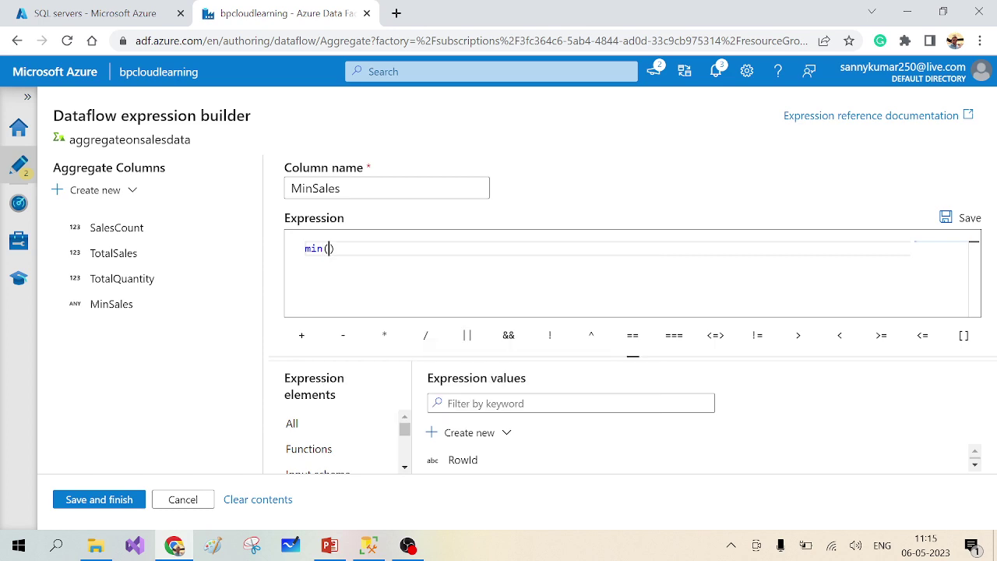
{"action": "type", "text": "sale"}
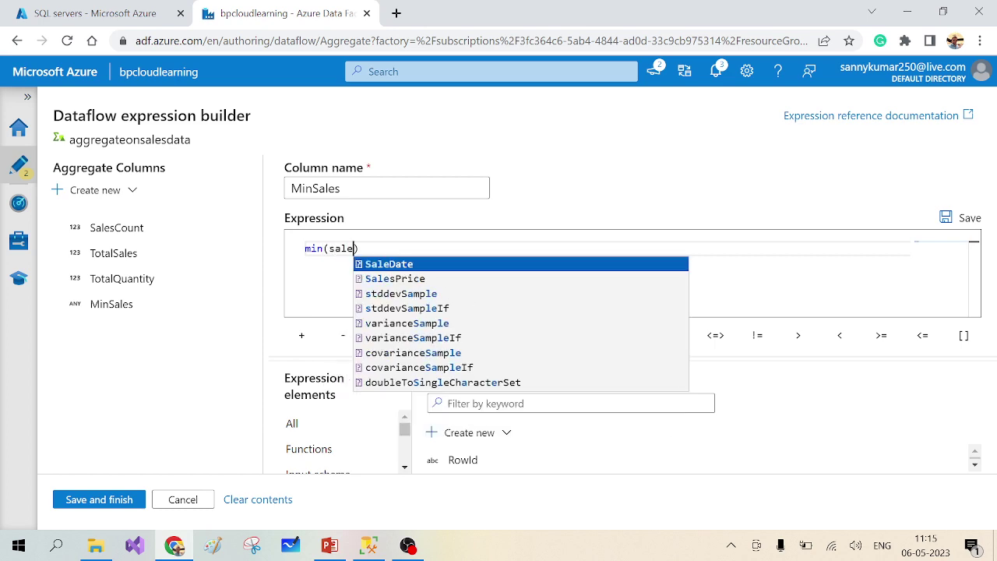
{"action": "key", "text": "Down"}
{"action": "key", "text": "Return"}
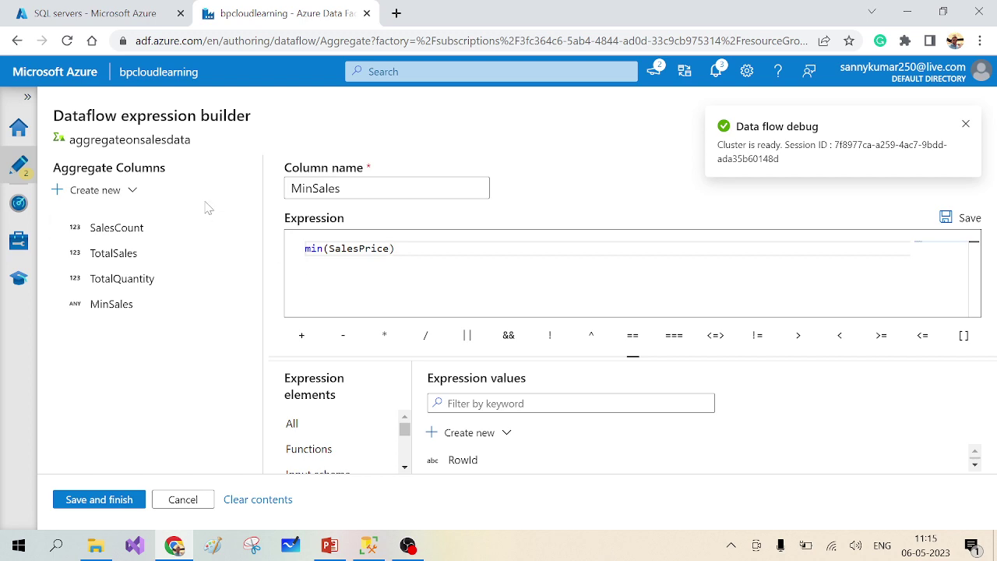
- Create a fifth aggregate column and name it MaxSales
{"action": "left_click", "coordinate": [109, 189]}
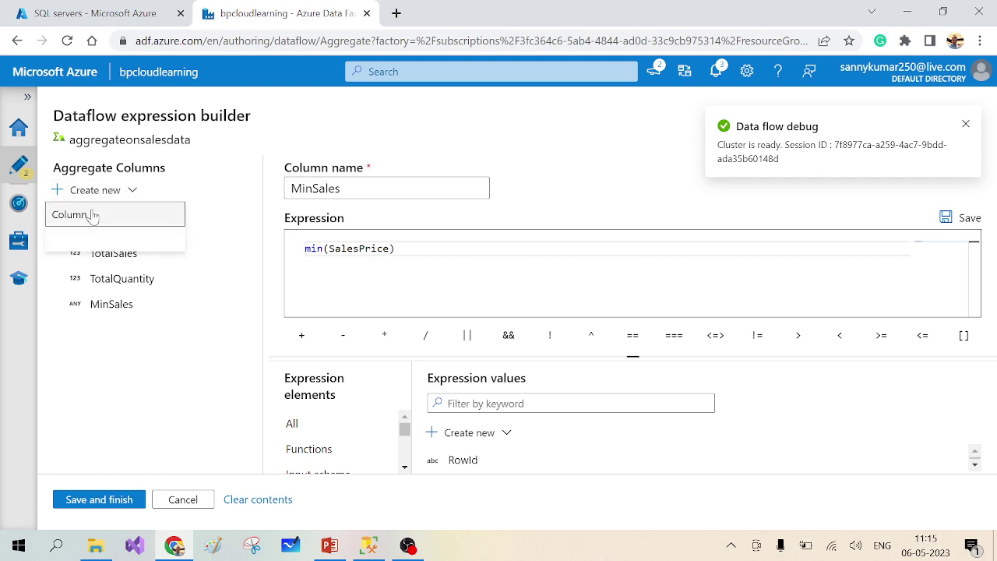
{"action": "left_click", "coordinate": [92, 216]}
{"action": "type", "text": "Ma"}
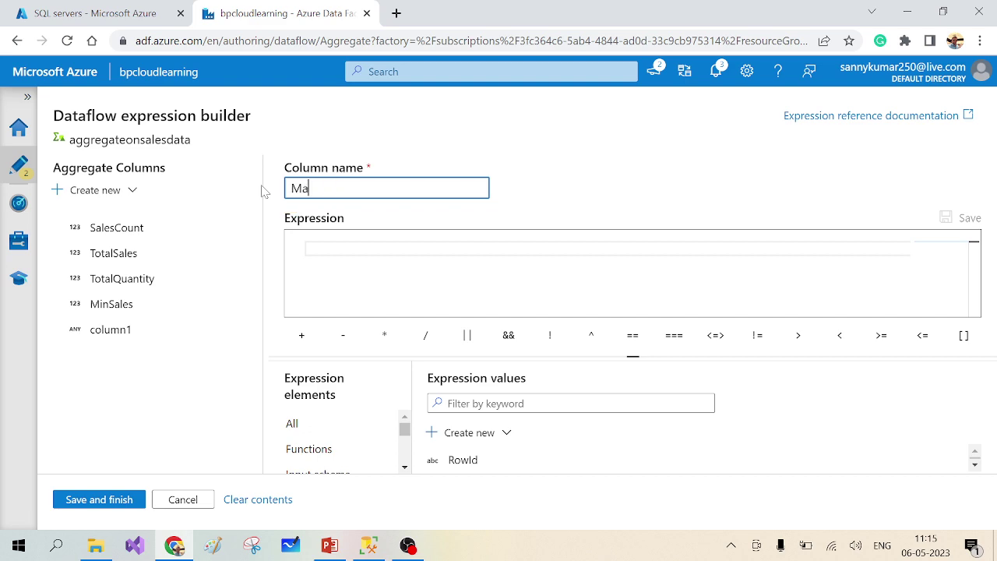
{"action": "type", "text": "xSales"}
- Set the MaxSales column's expression to max(SalesPrice)
{"action": "key", "text": "Tab"}
{"action": "type", "text": "max"}
{"action": "key", "text": "Return"}
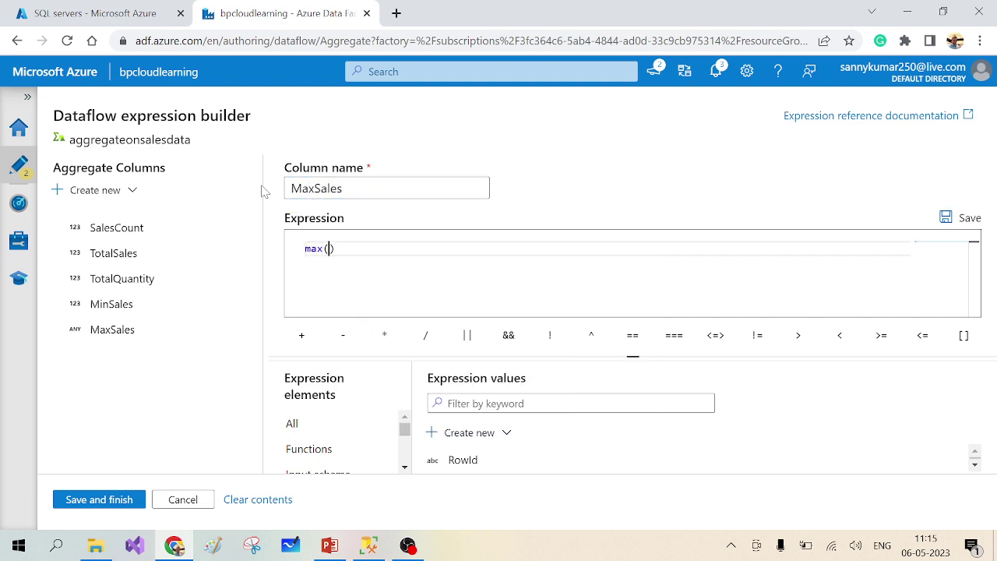
{"action": "type", "text": "sa"}
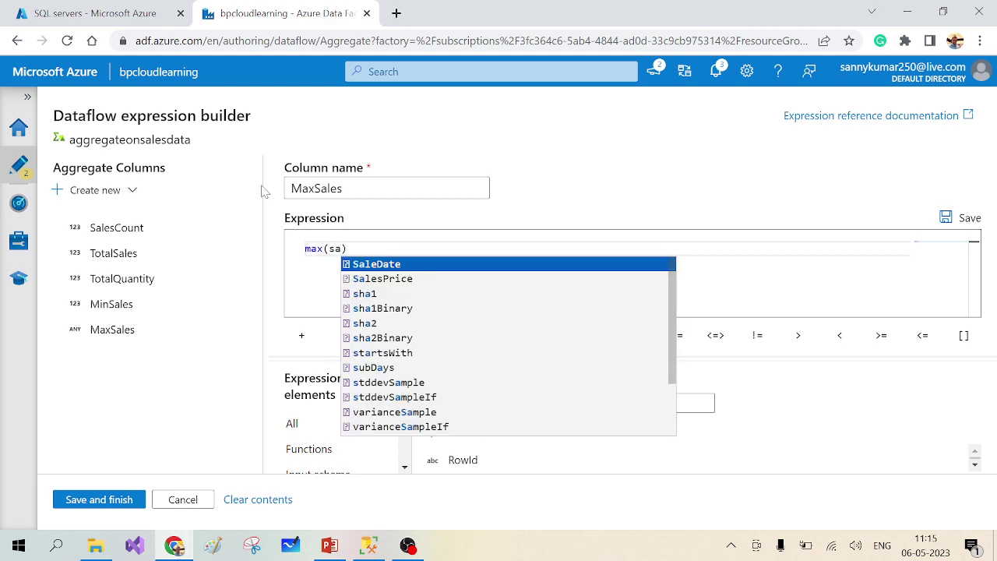
{"action": "key", "text": "Down"}
{"action": "key", "text": "Return"}
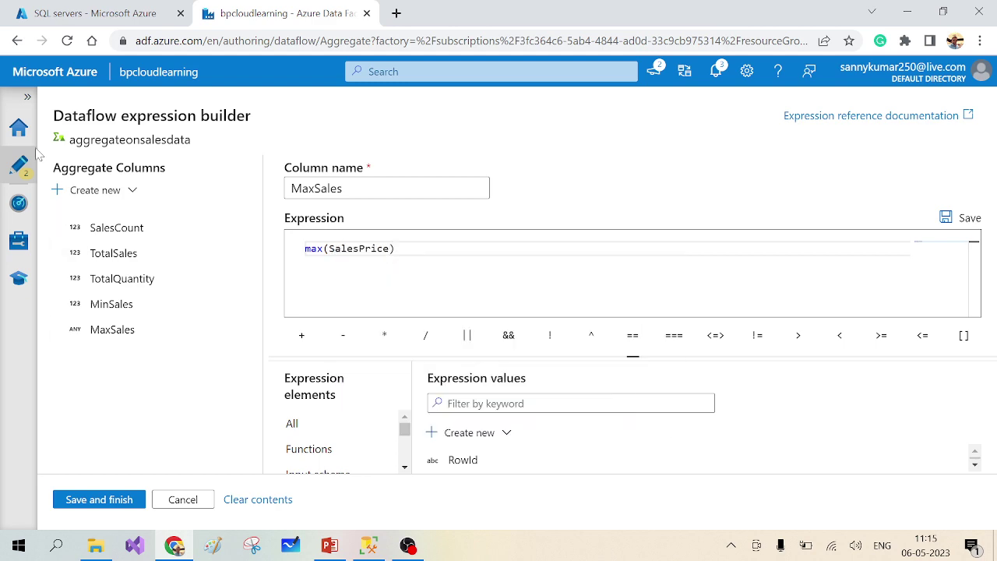
- Create a sixth aggregate column and name it AvgSales
{"action": "left_click", "coordinate": [129, 192]}
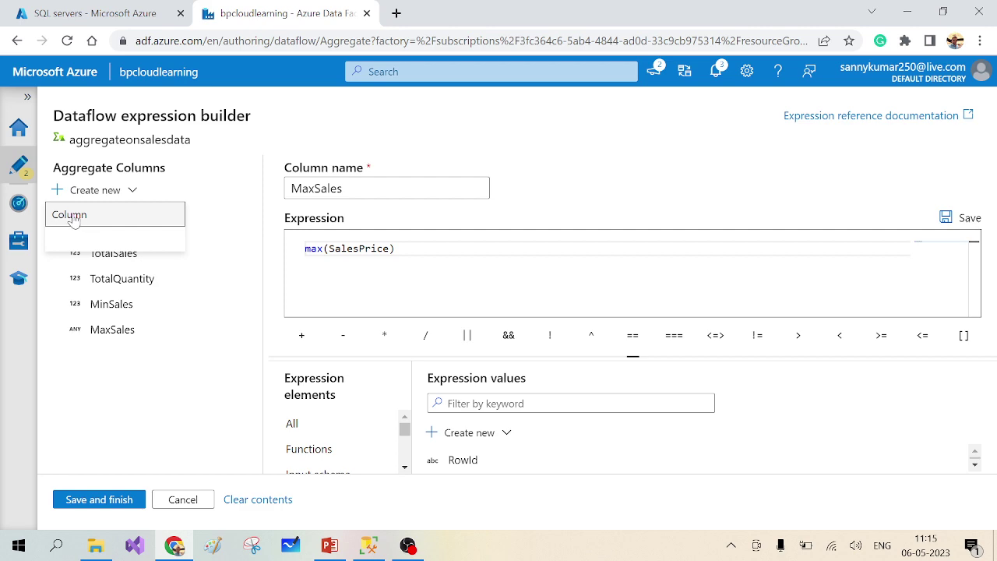
{"action": "left_click", "coordinate": [70, 215]}
{"action": "left_click_drag", "start_coordinate": [335, 188], "coordinate": [264, 192]}
{"action": "type", "text": "Av"}
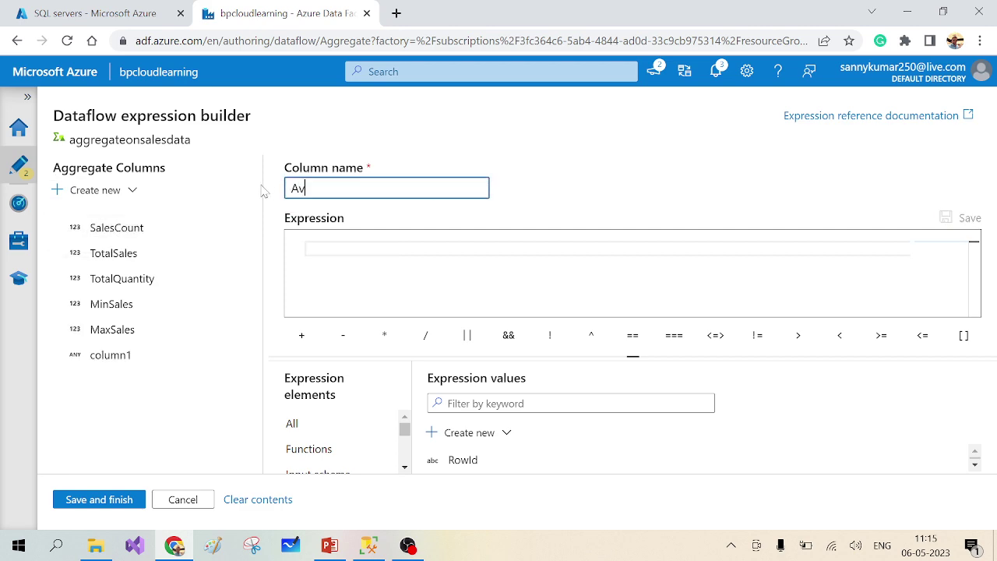
{"action": "type", "text": "gSales"}
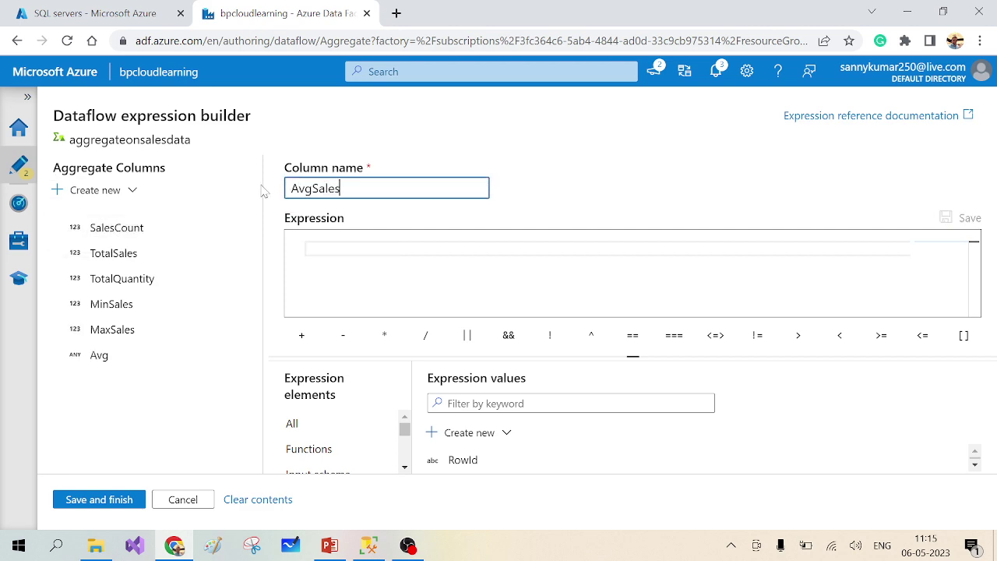
- Set the AvgSales column's expression to avg(SalesPrice), then save all aggregate columns and close the expression builder
{"action": "left_click", "coordinate": [314, 248]}
{"action": "type", "text": "avg"}
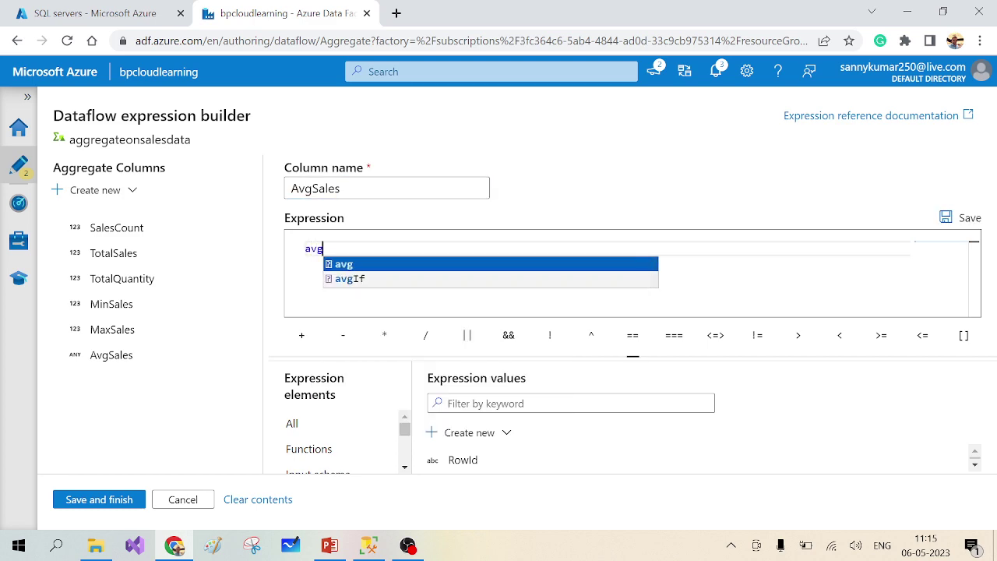
{"action": "key", "text": "Return"}
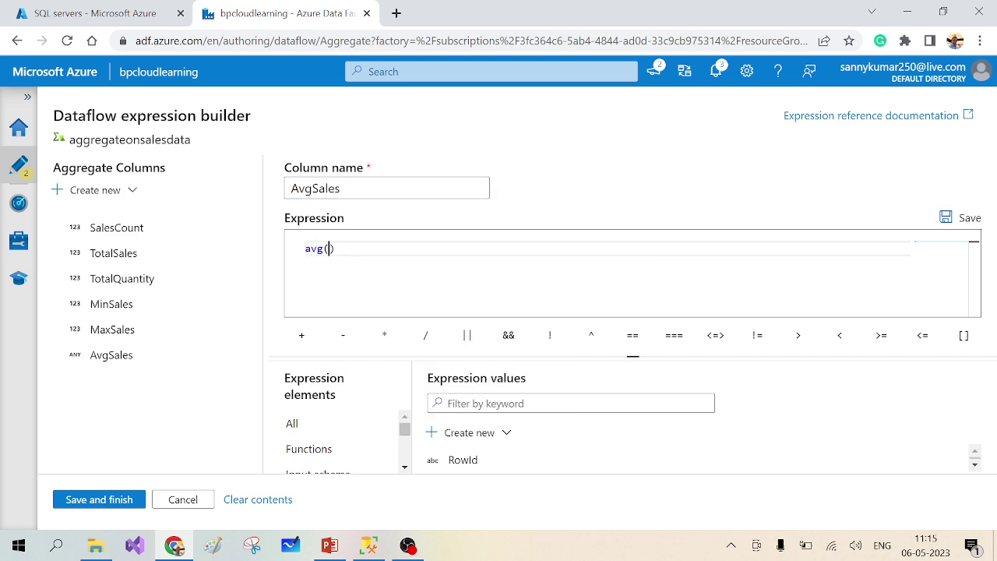
{"action": "type", "text": "sal"}
{"action": "key", "text": "Down"}
{"action": "key", "text": "Return"}
{"action": "left_click", "coordinate": [110, 500]}
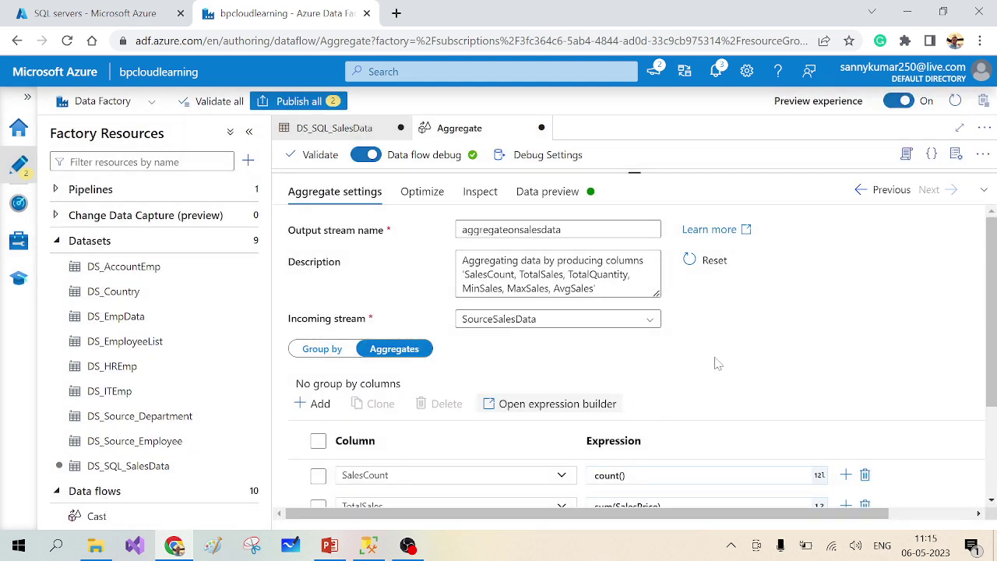
{"action": "scroll", "coordinate": [699, 429], "scroll_direction": "down", "scroll_amount": 3}
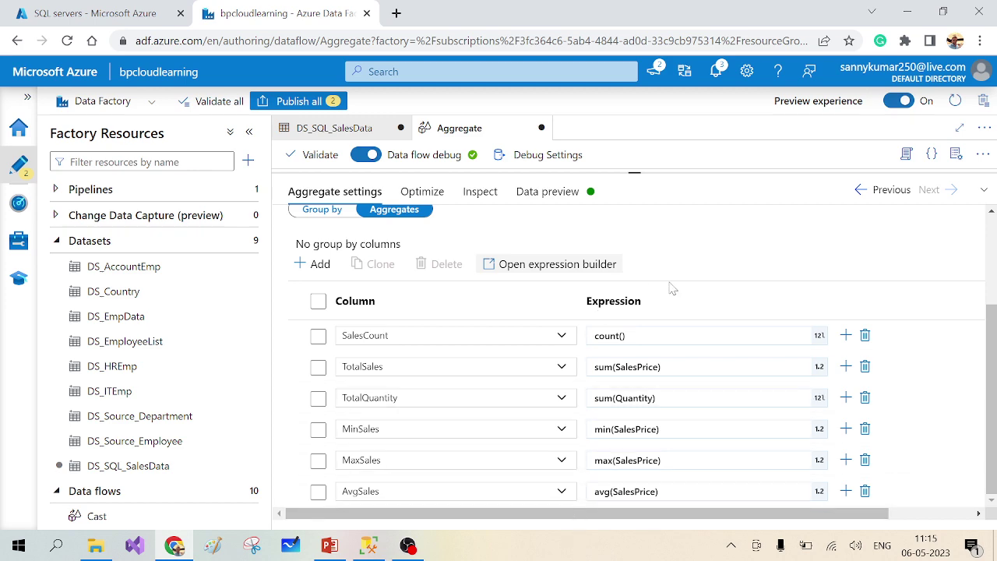
- Enlarge the data flow canvas and refresh the data preview of the SourceSalesData source
{"action": "left_click_drag", "start_coordinate": [434, 172], "coordinate": [435, 261]}
{"action": "left_click", "coordinate": [322, 214]}
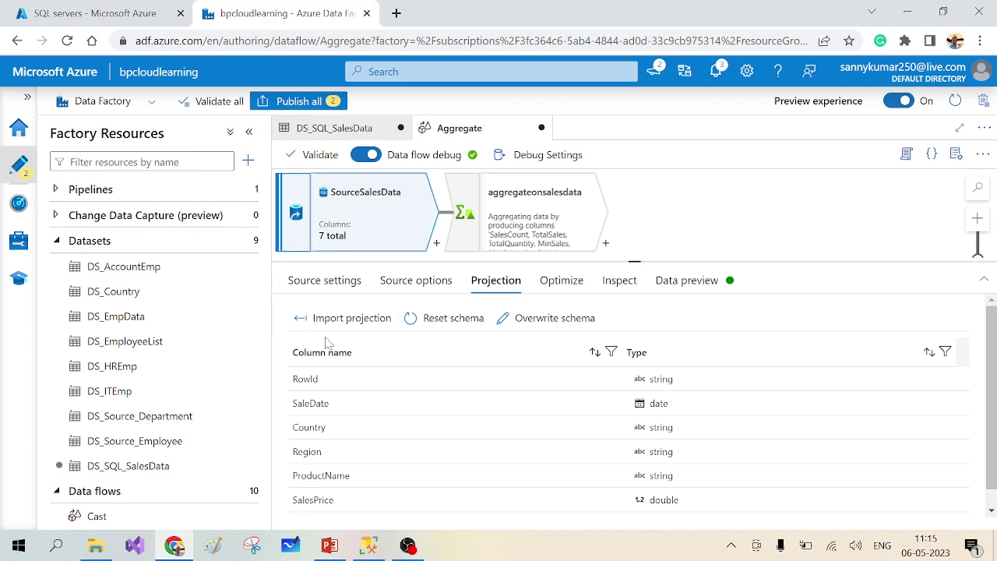
{"action": "left_click", "coordinate": [677, 285]}
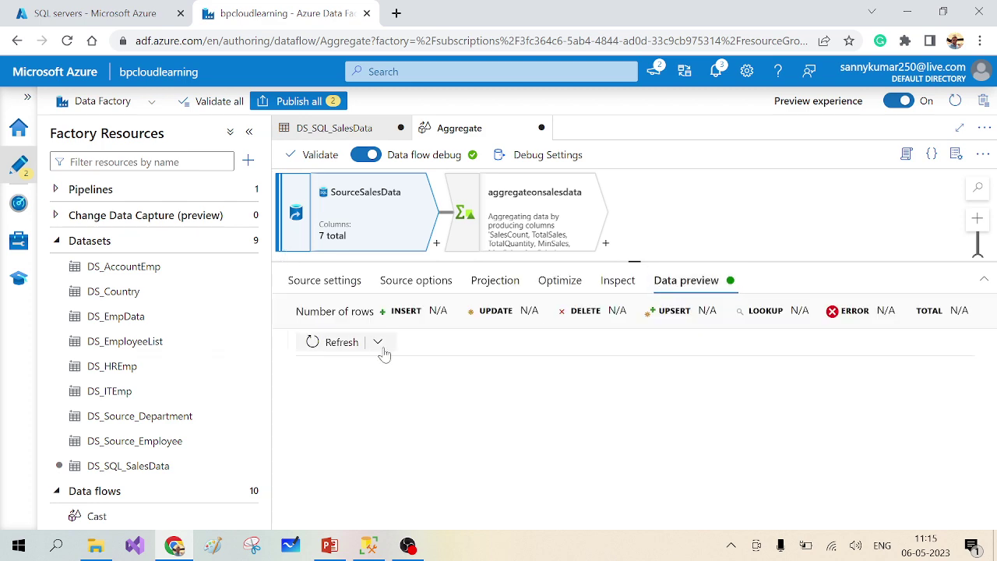
{"action": "left_click", "coordinate": [332, 344]}
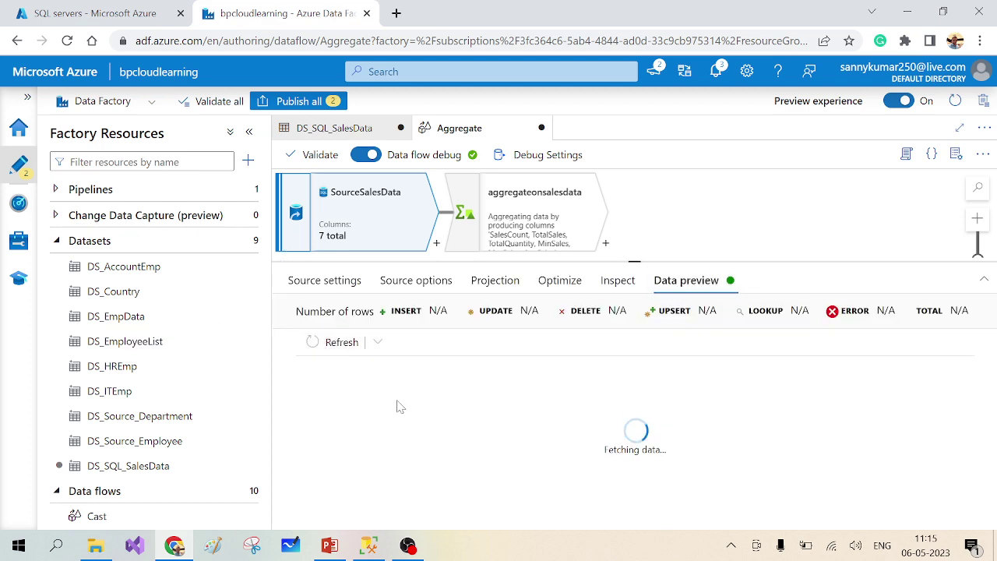
{"action": "left_click_drag", "start_coordinate": [677, 261], "coordinate": [678, 252]}
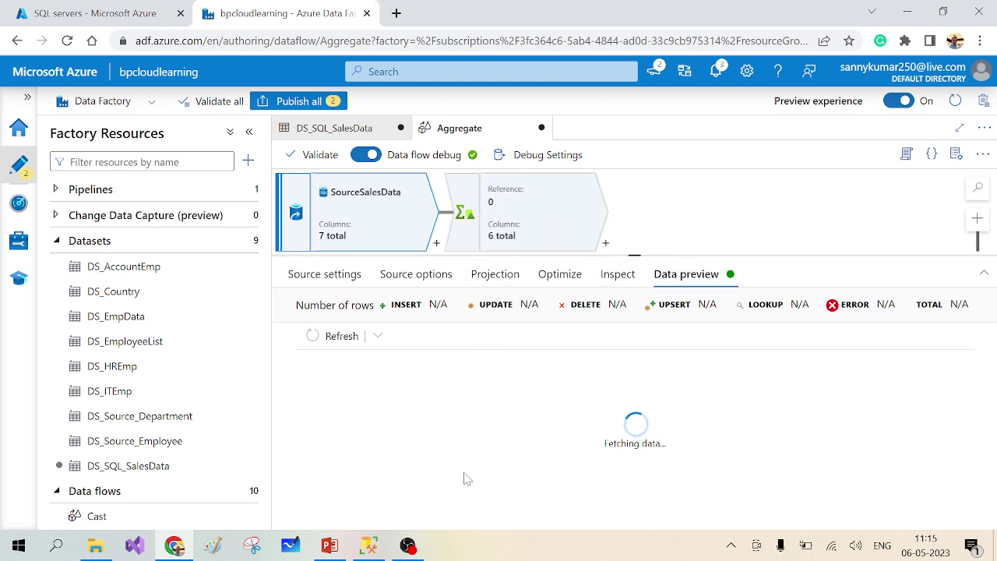
{"action": "left_click", "coordinate": [523, 218]}
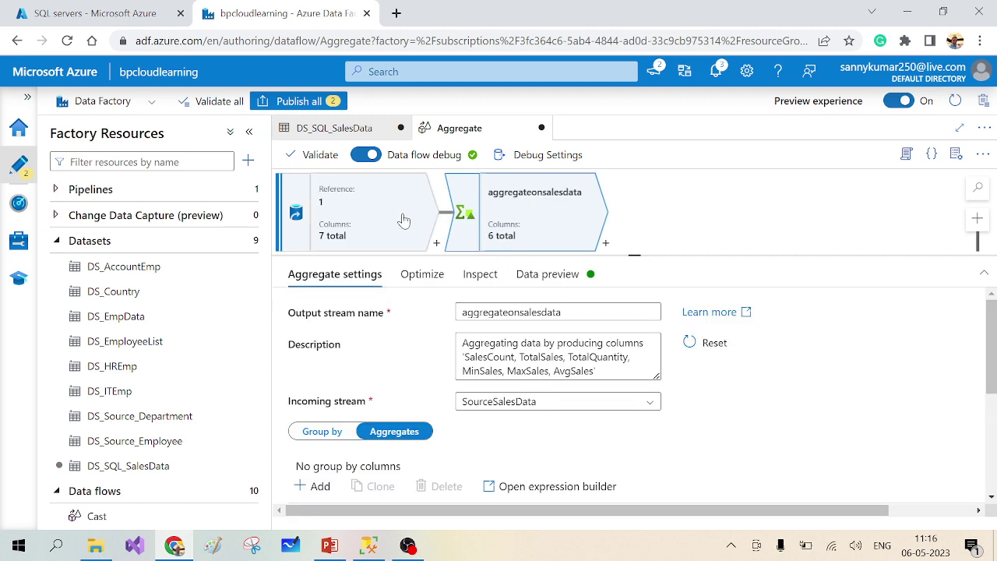
{"action": "left_click", "coordinate": [366, 214]}
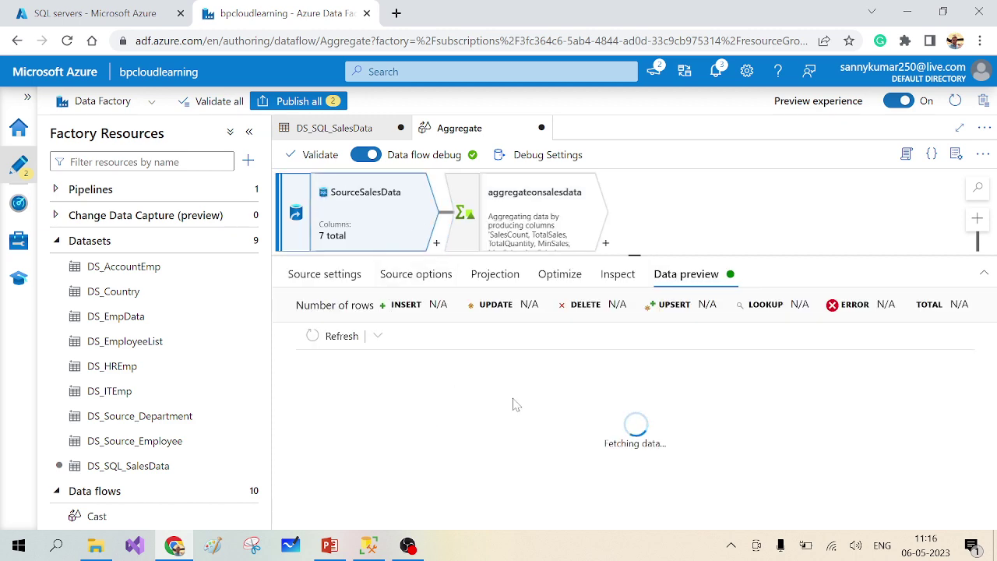
- Check the rows of tblSalesProducts in SQL Server Management Studio's SQLQuery2 and return to the data flow
{"action": "left_click", "coordinate": [369, 545]}
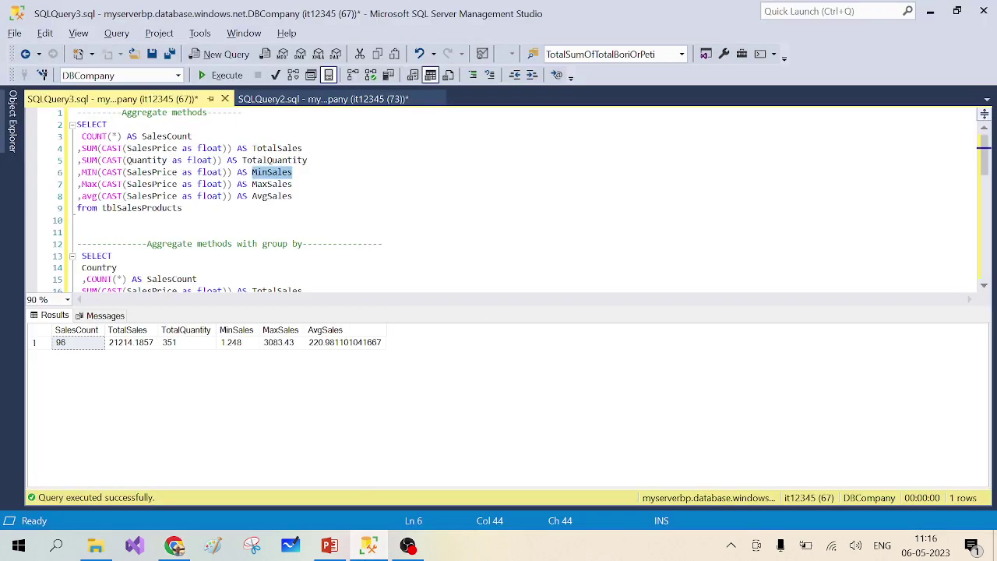
{"action": "left_click", "coordinate": [323, 99]}
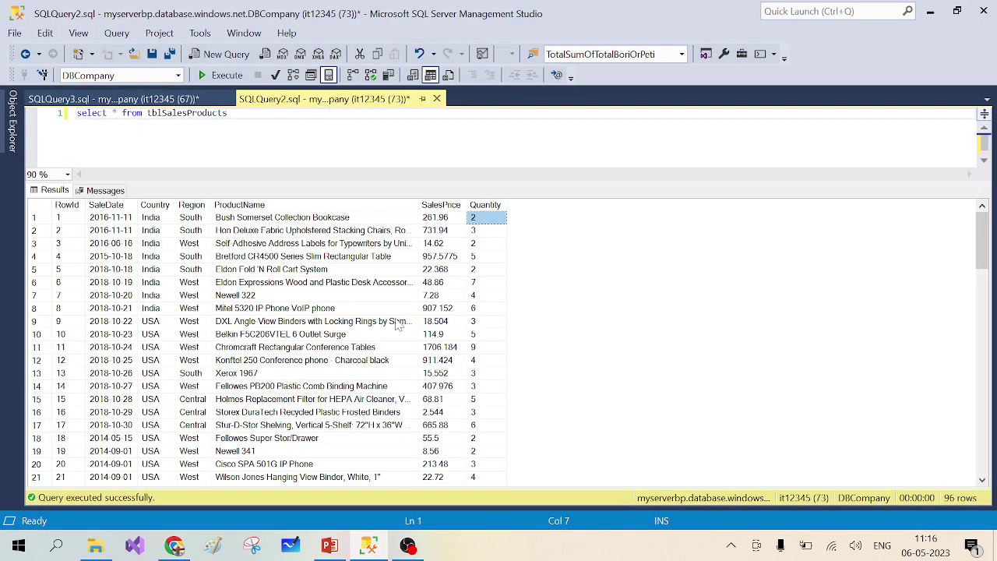
{"action": "left_click", "coordinate": [397, 326]}
{"action": "key", "text": "alt+Tab"}
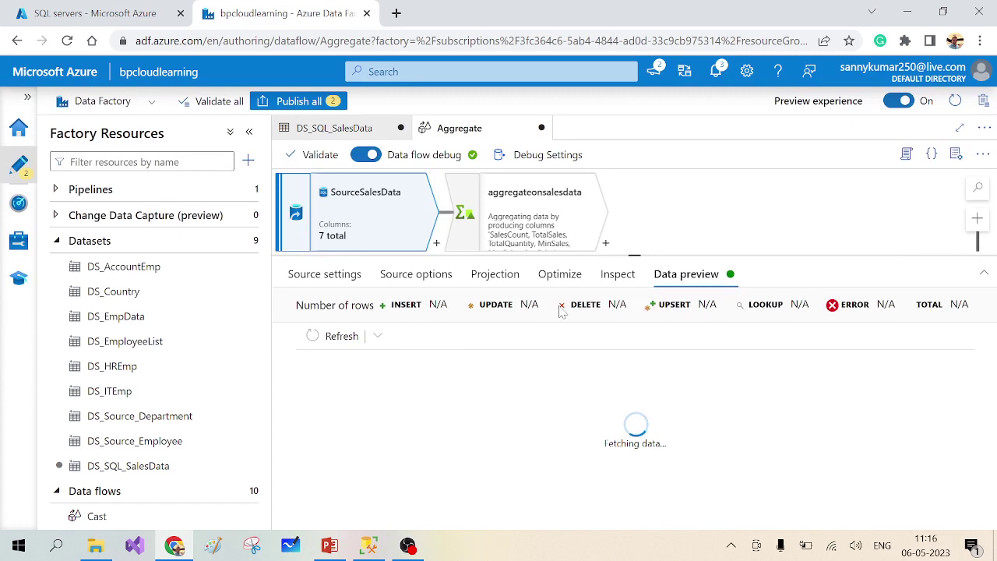
- Select the aggregateonsalesdata transformation and switch to PowerPoint to review the Aggregate function slide's expected results
{"action": "left_click", "coordinate": [534, 222]}
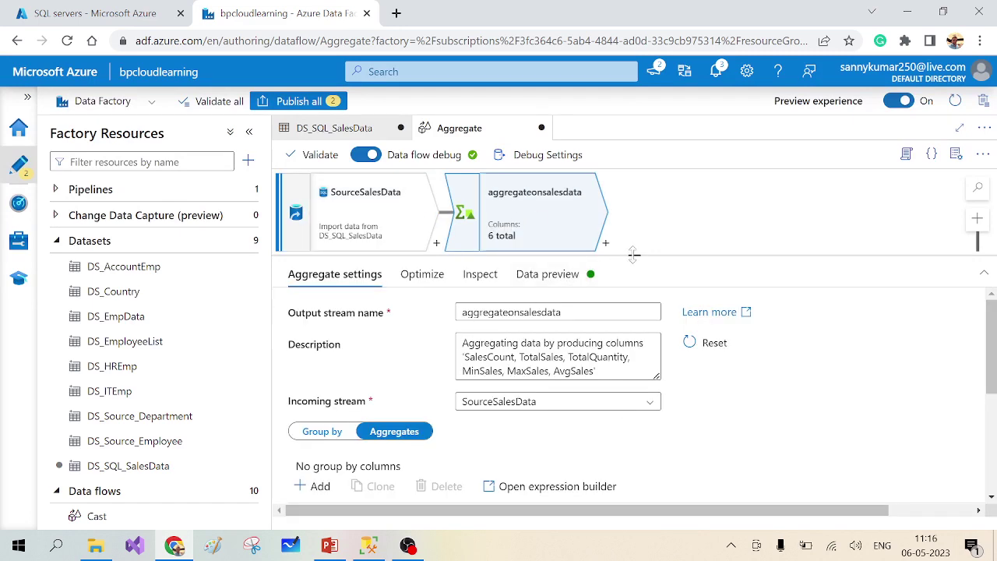
{"action": "key", "text": "alt+Tab"}
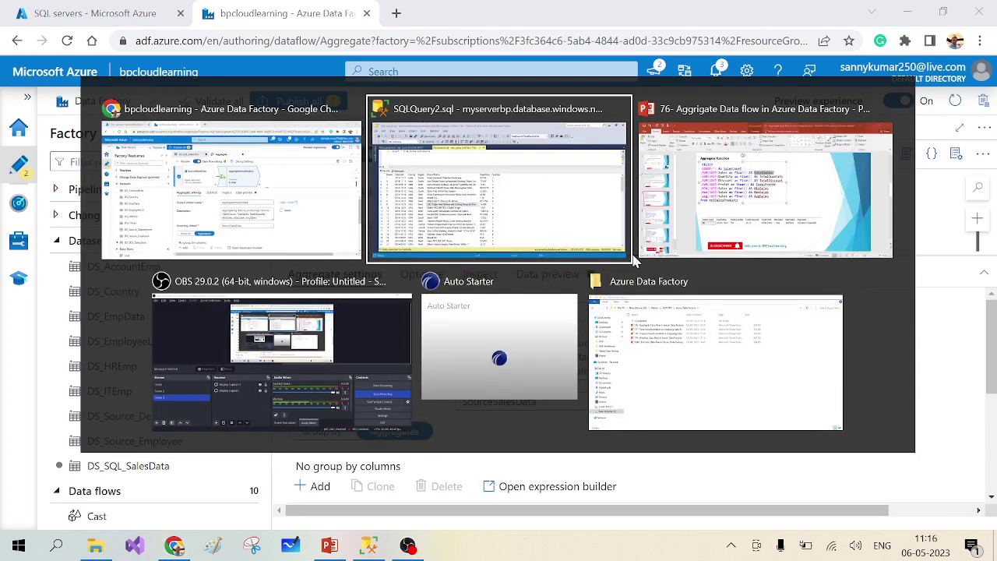
{"action": "key", "text": "alt+Tab"}
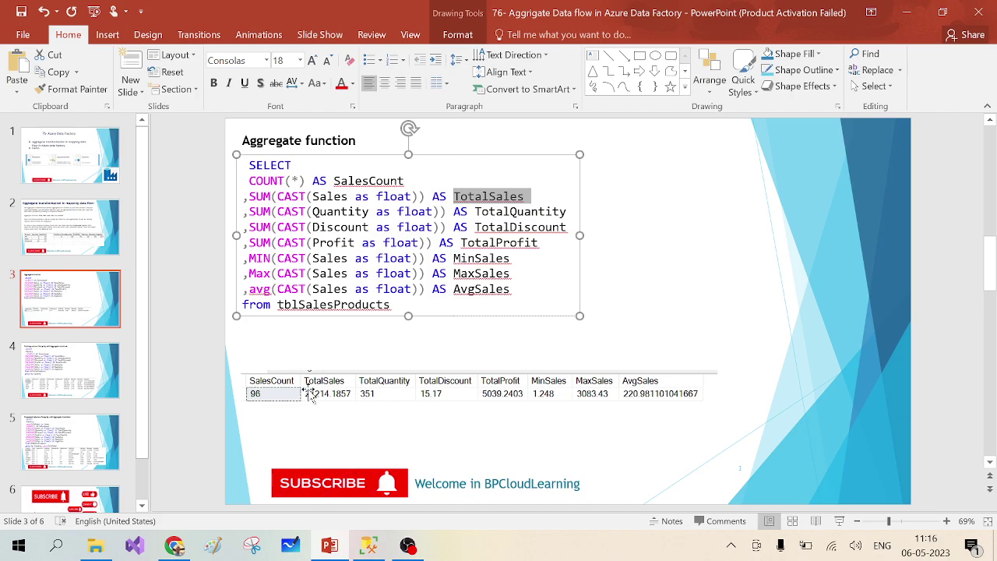
- Switch to SQL Server Management Studio and select the ungrouped aggregate query in SQLQuery3 to review its result
{"action": "key", "text": "alt+Tab"}
{"action": "key", "text": "alt+Tab"}
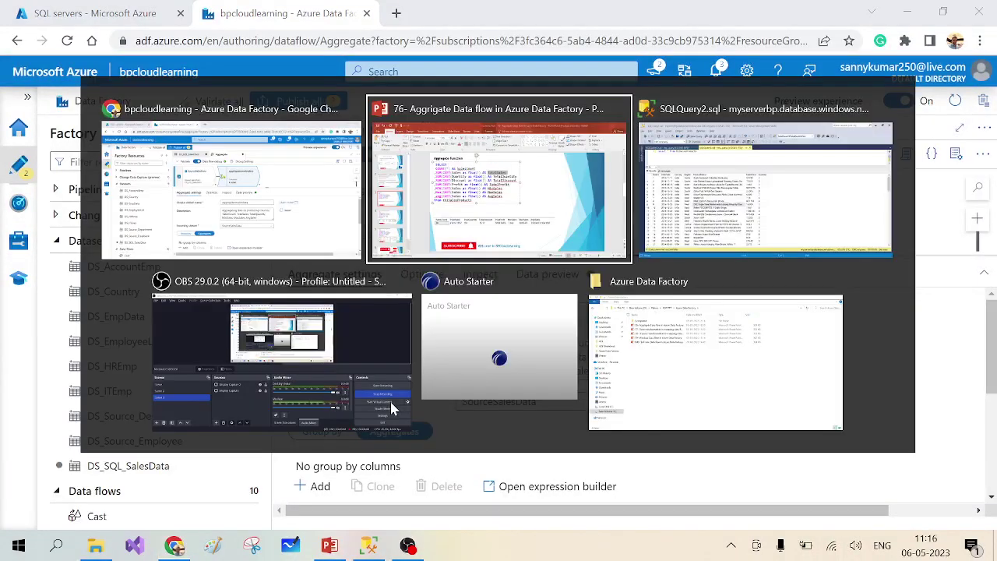
{"action": "key", "text": "alt+Tab"}
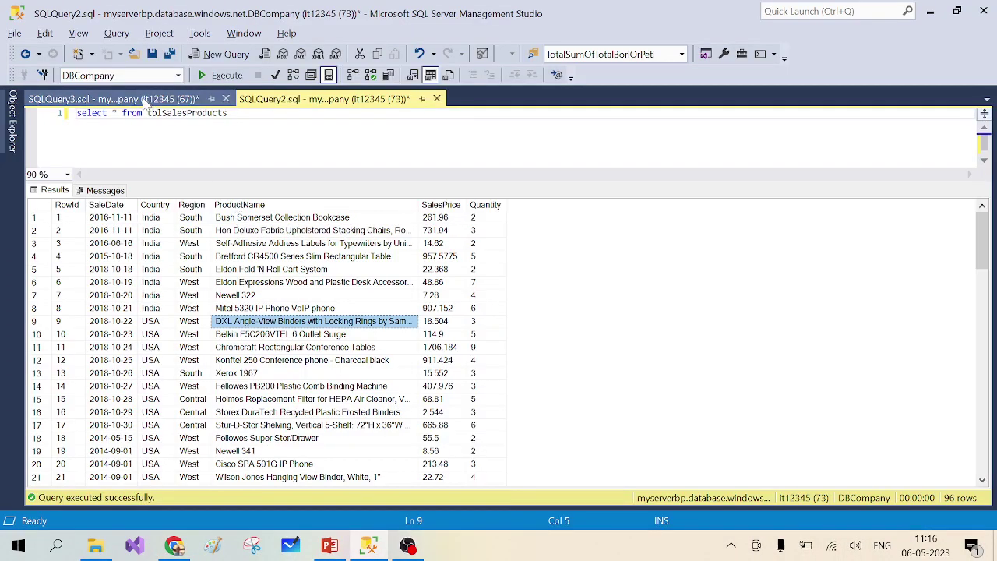
{"action": "left_click", "coordinate": [148, 100]}
{"action": "left_click_drag", "start_coordinate": [182, 208], "coordinate": [47, 116]}
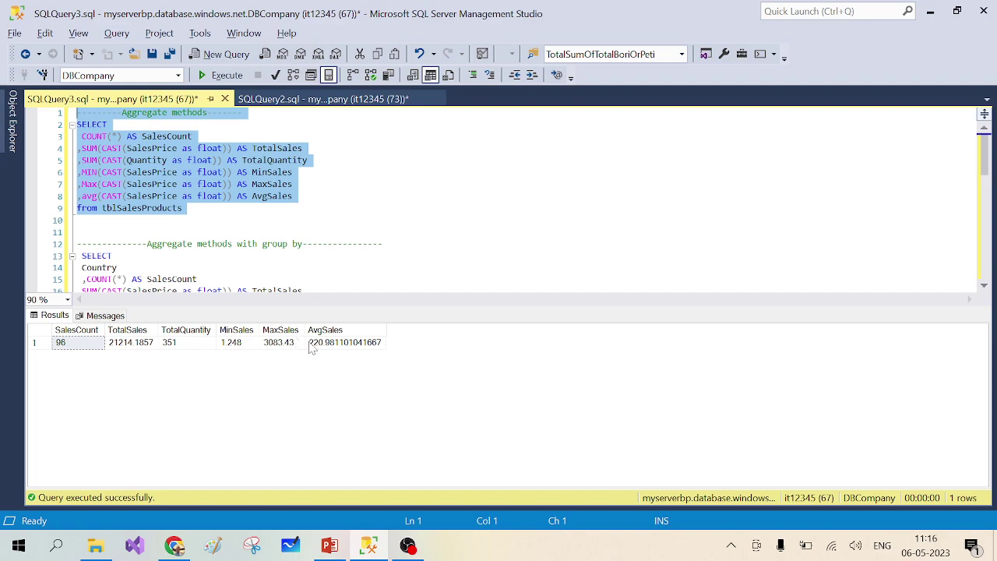
- Return to the data flow in Chrome and examine the rows and columns in the SourceSalesData source's data preview
{"action": "key", "text": "alt+Tab"}
{"action": "key", "text": "alt+Tab"}
{"action": "key", "text": "alt+Tab"}
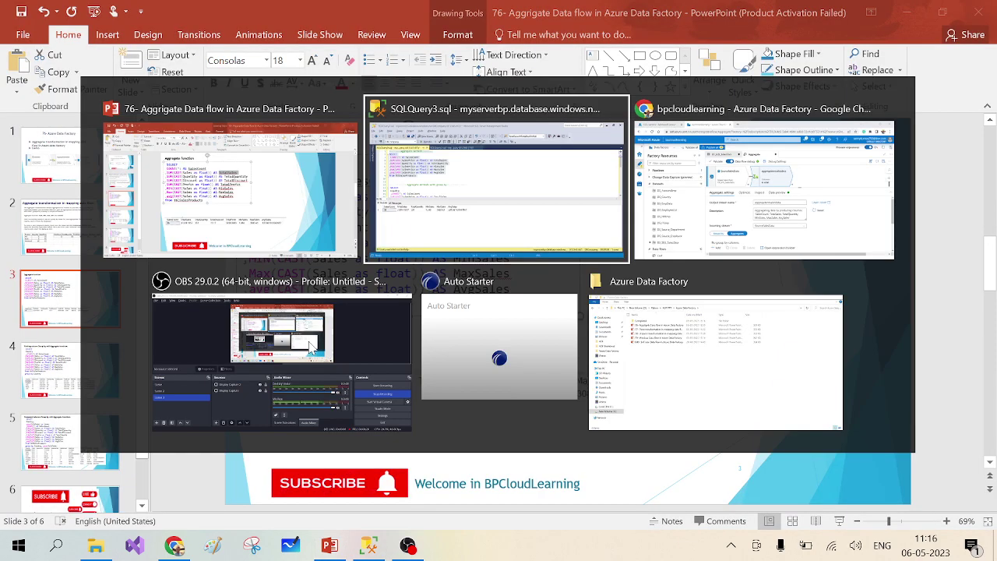
{"action": "key", "text": "alt+Tab"}
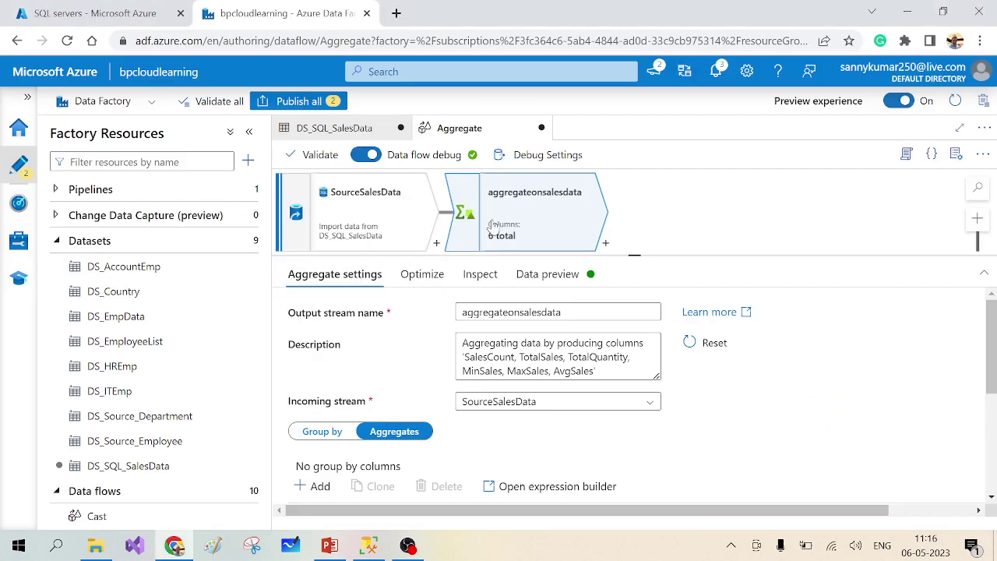
{"action": "left_click", "coordinate": [378, 224]}
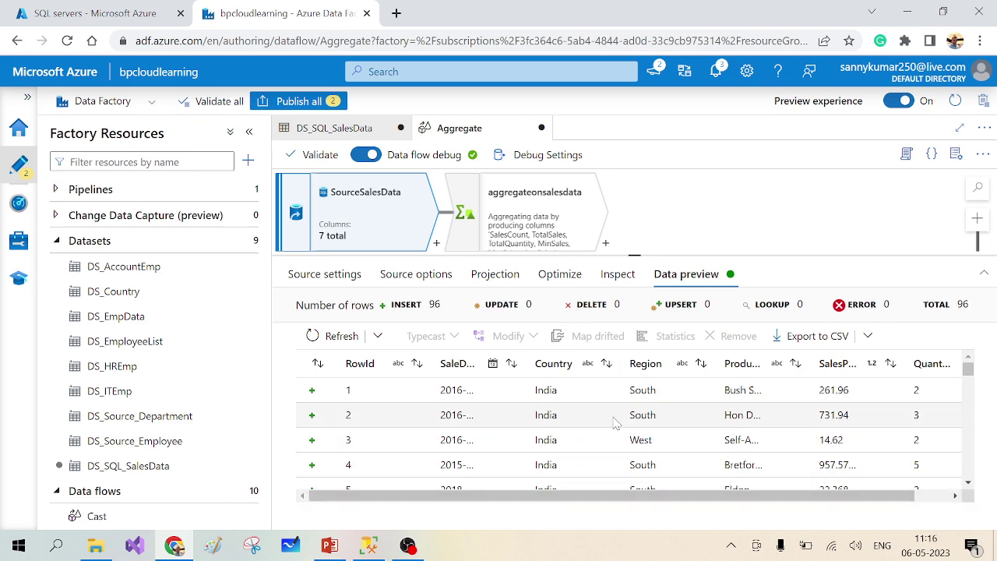
{"action": "scroll", "coordinate": [614, 423], "scroll_direction": "down", "scroll_amount": 2}
{"action": "scroll", "coordinate": [614, 423], "scroll_direction": "up", "scroll_amount": 2}
{"action": "scroll", "coordinate": [614, 423], "scroll_direction": "right", "scroll_amount": 1}
{"action": "scroll", "coordinate": [614, 422], "scroll_direction": "down", "scroll_amount": 3}
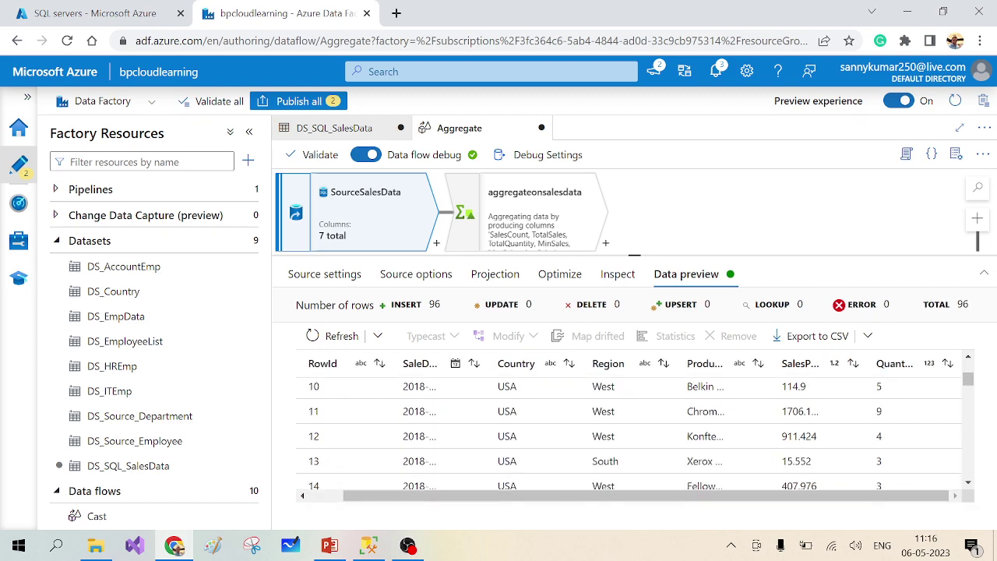
{"action": "scroll", "coordinate": [615, 422], "scroll_direction": "up", "scroll_amount": 3}
- Refresh the data preview of the aggregateonsalesdata transformation and enlarge the canvas area above it
{"action": "left_click", "coordinate": [547, 203]}
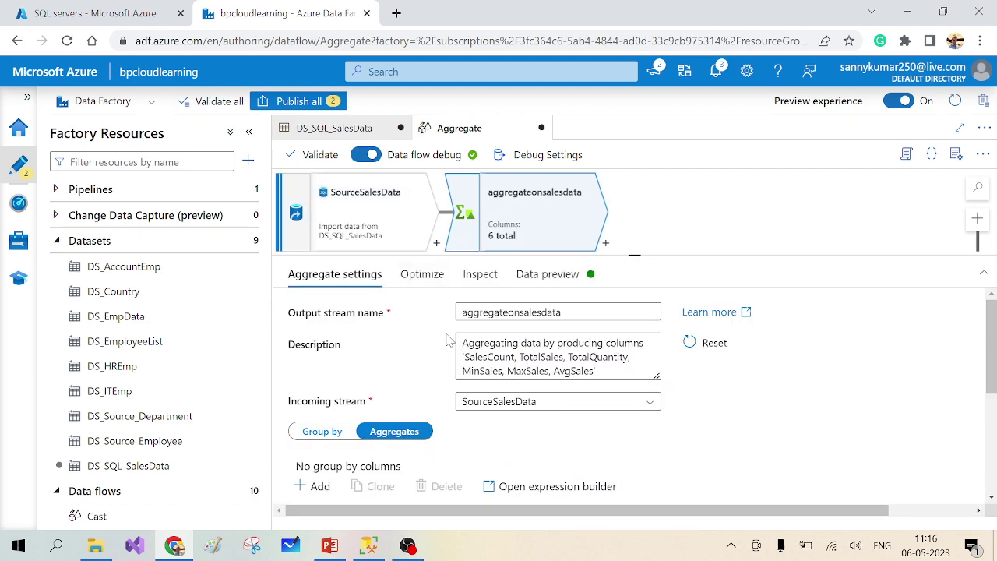
{"action": "left_click", "coordinate": [545, 274]}
{"action": "left_click", "coordinate": [343, 336]}
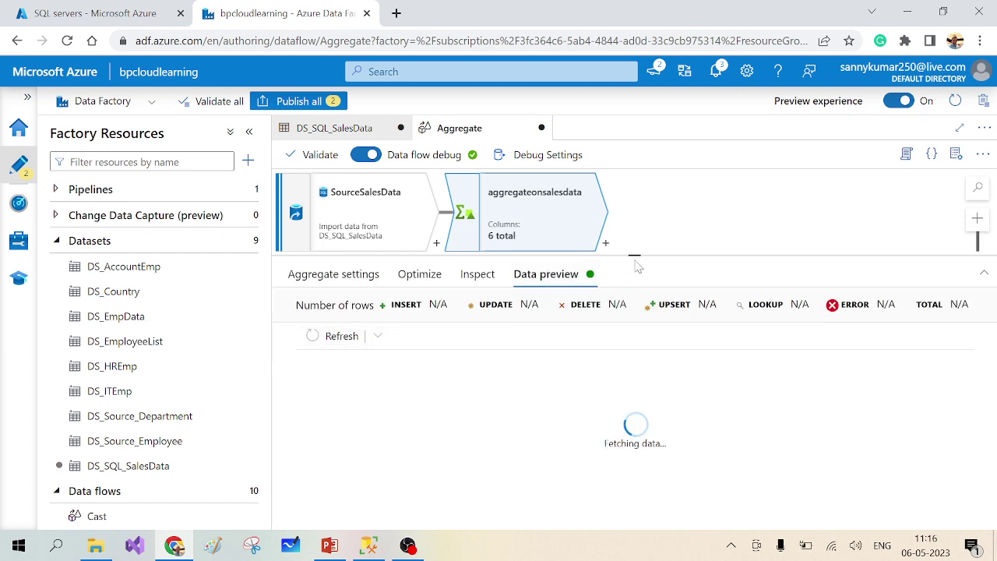
{"action": "left_click_drag", "start_coordinate": [635, 255], "coordinate": [633, 274]}
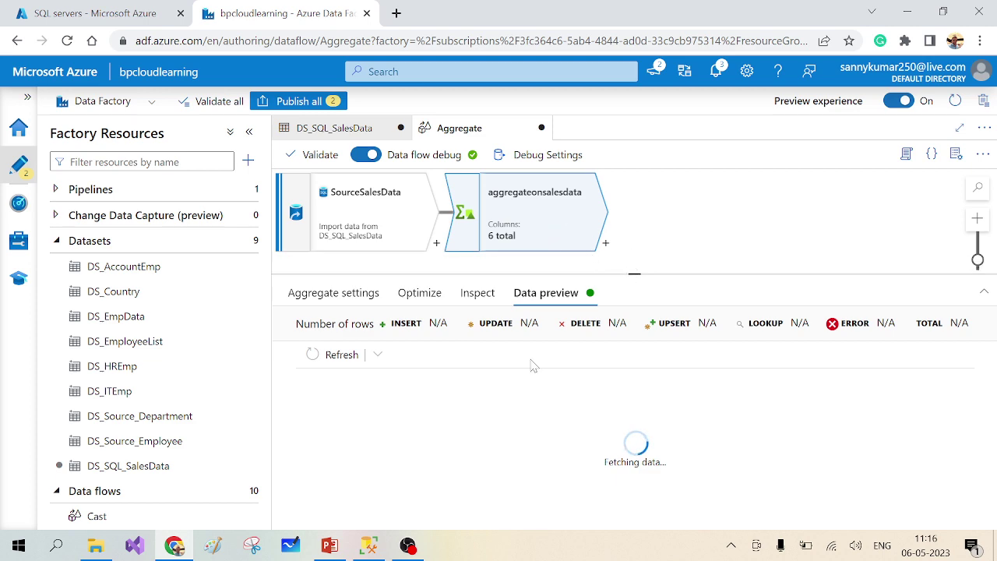
- Review PowerPoint's Aggregate function slide and the Existing column Group by slide, and return to the aggregate data preview
{"action": "left_click", "coordinate": [330, 545]}
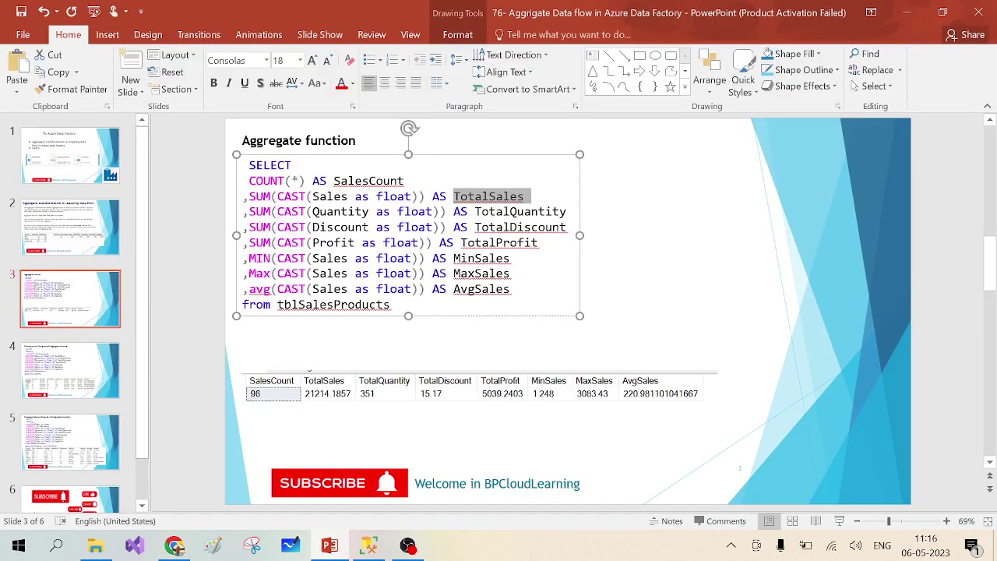
{"action": "left_click", "coordinate": [659, 195]}
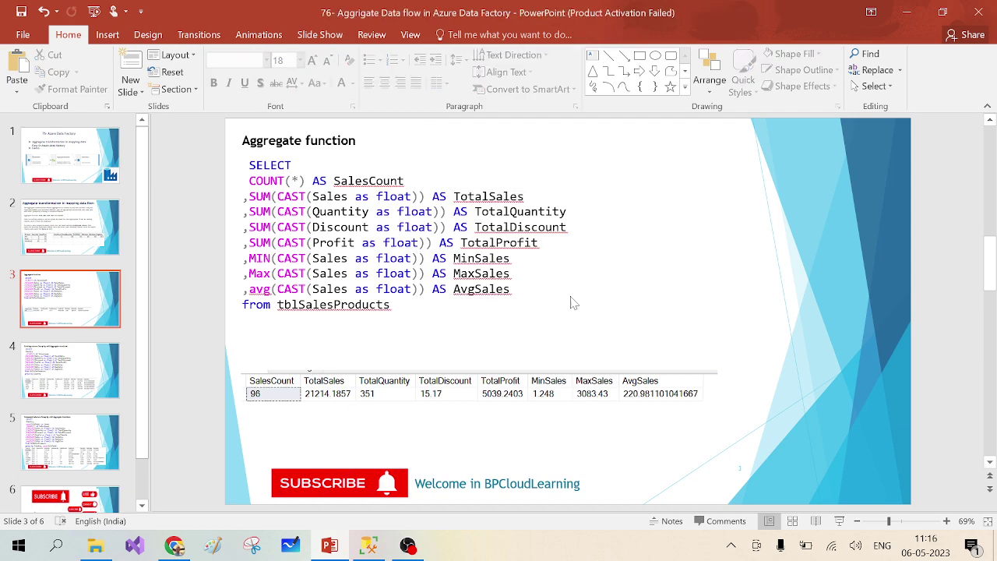
{"action": "left_click", "coordinate": [98, 364]}
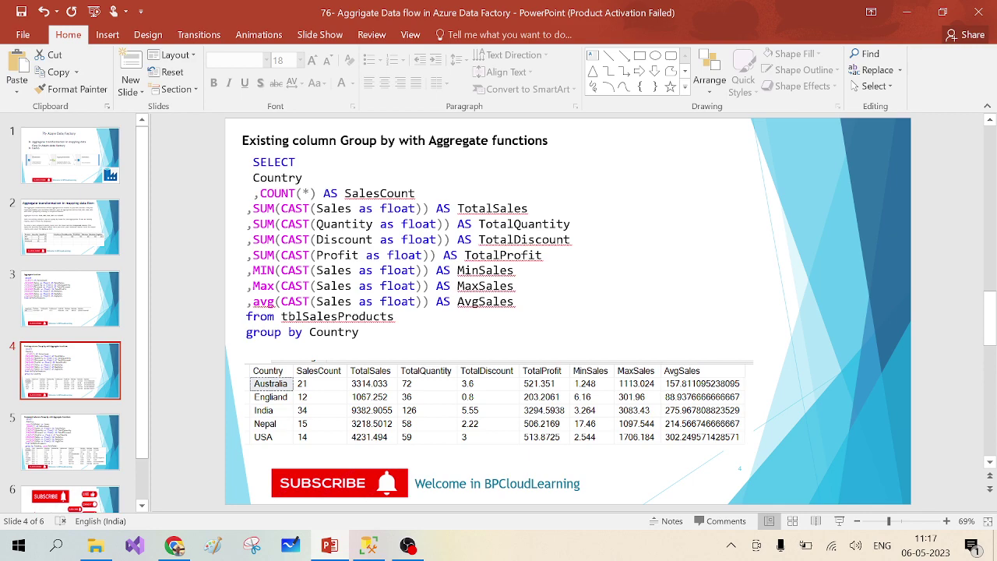
{"action": "key", "text": "alt+Tab"}
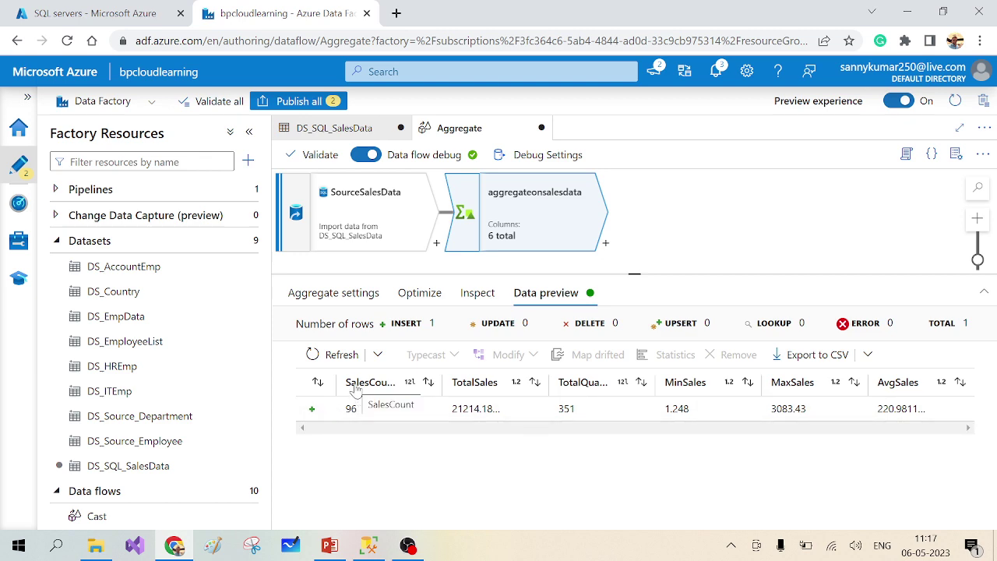
- Collapse the Factory Resources pane and add Country as the group by column of the aggregateonsalesdata transformation
{"action": "left_click", "coordinate": [249, 132]}
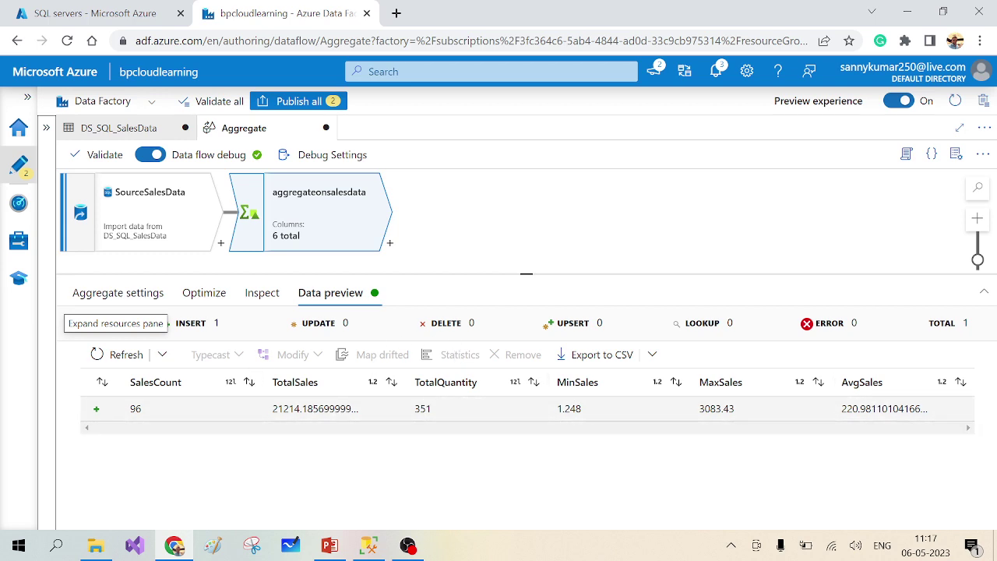
{"action": "left_click", "coordinate": [141, 292]}
{"action": "scroll", "coordinate": [351, 466], "scroll_direction": "down", "scroll_amount": 3}
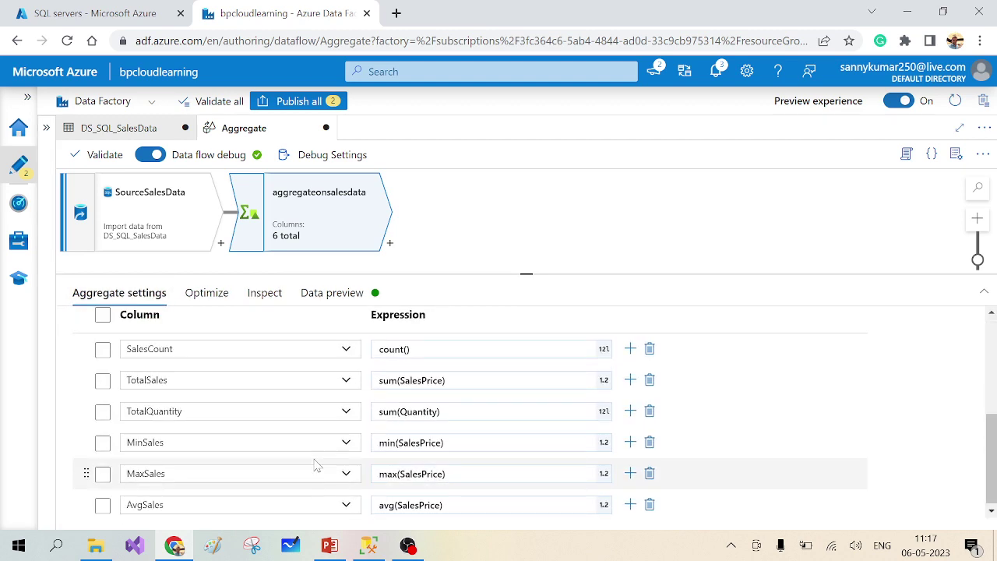
{"action": "scroll", "coordinate": [318, 467], "scroll_direction": "up", "scroll_amount": 2}
{"action": "left_click", "coordinate": [101, 362]}
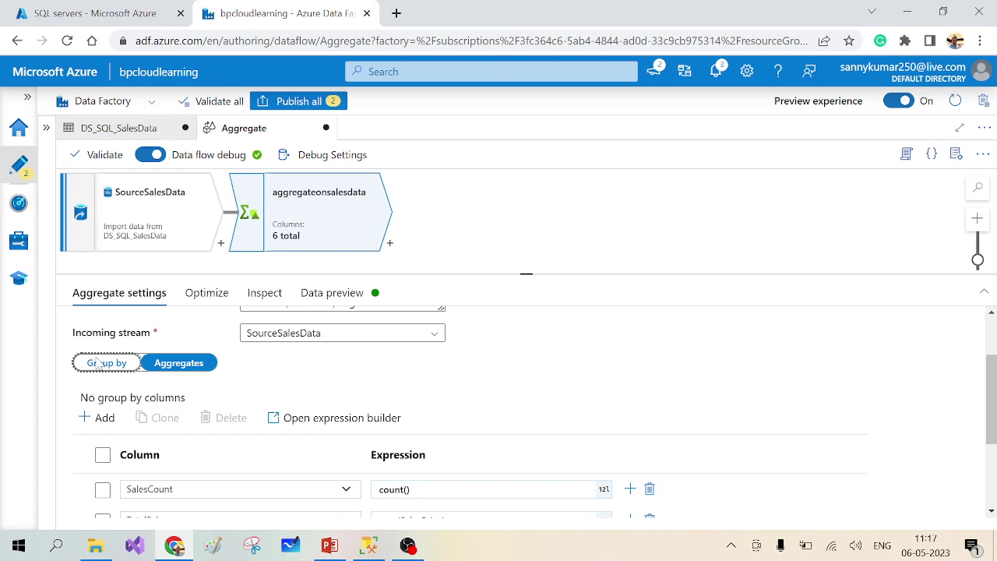
{"action": "scroll", "coordinate": [319, 424], "scroll_direction": "down", "scroll_amount": 1}
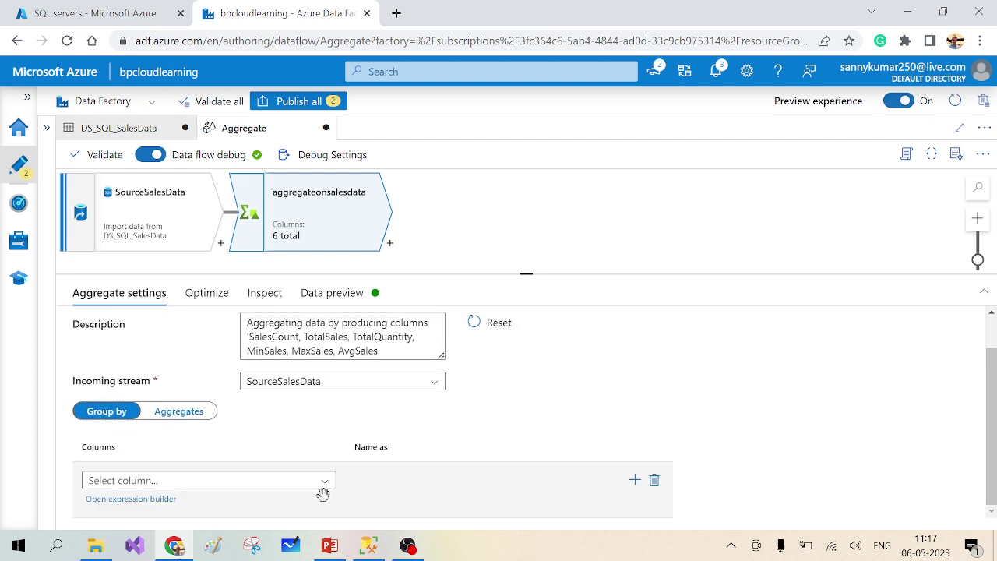
{"action": "left_click", "coordinate": [322, 483]}
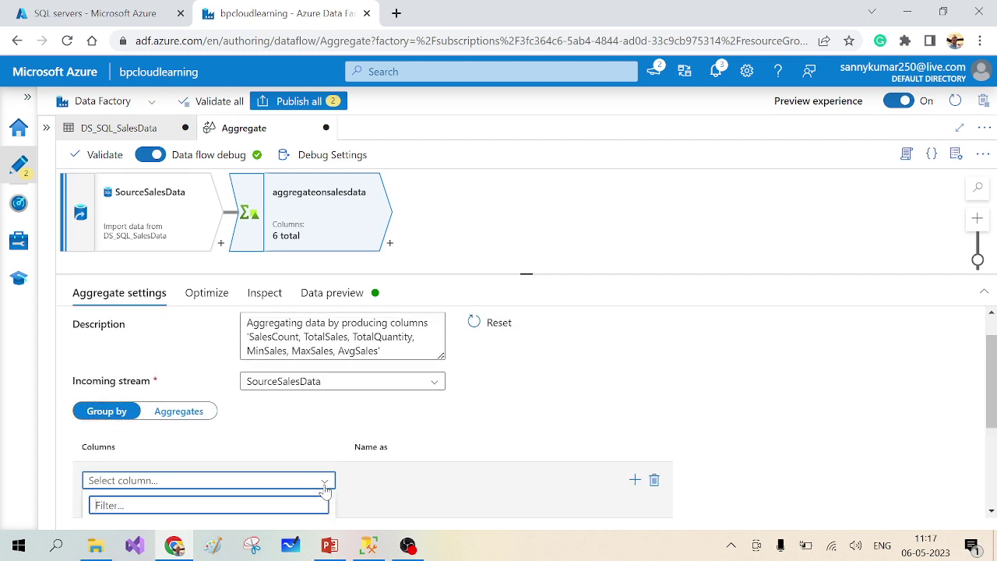
{"action": "left_click", "coordinate": [138, 380]}
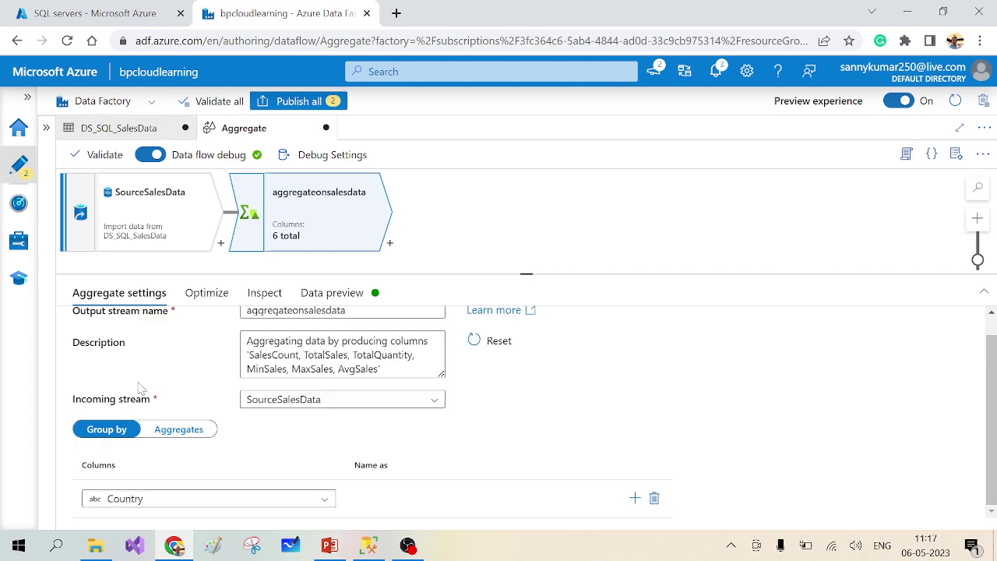
- Refresh the aggregateonsalesdata data preview with the Country grouping and slightly enlarge the preview area
{"action": "scroll", "coordinate": [514, 430], "scroll_direction": "up", "scroll_amount": 1}
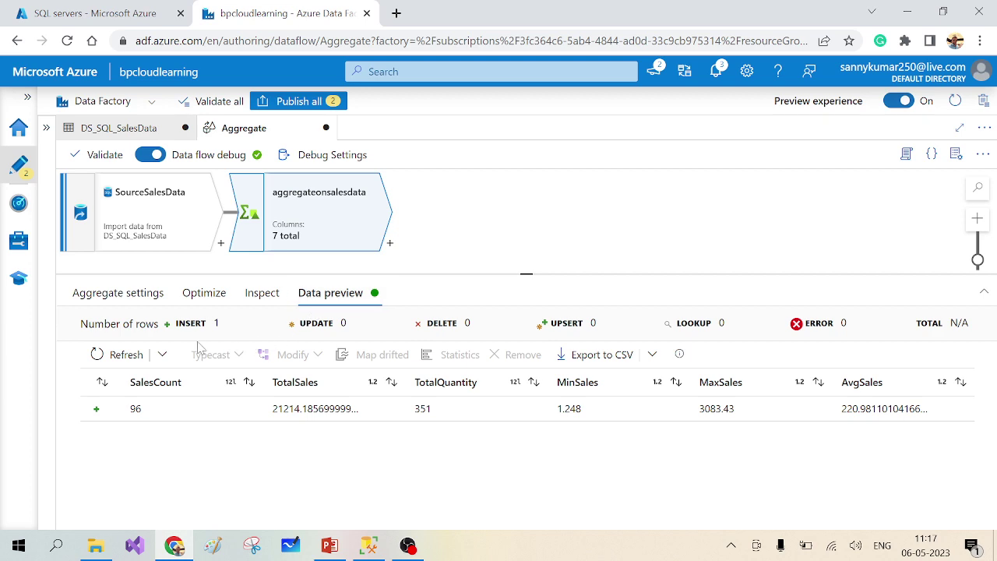
{"action": "left_click", "coordinate": [109, 354]}
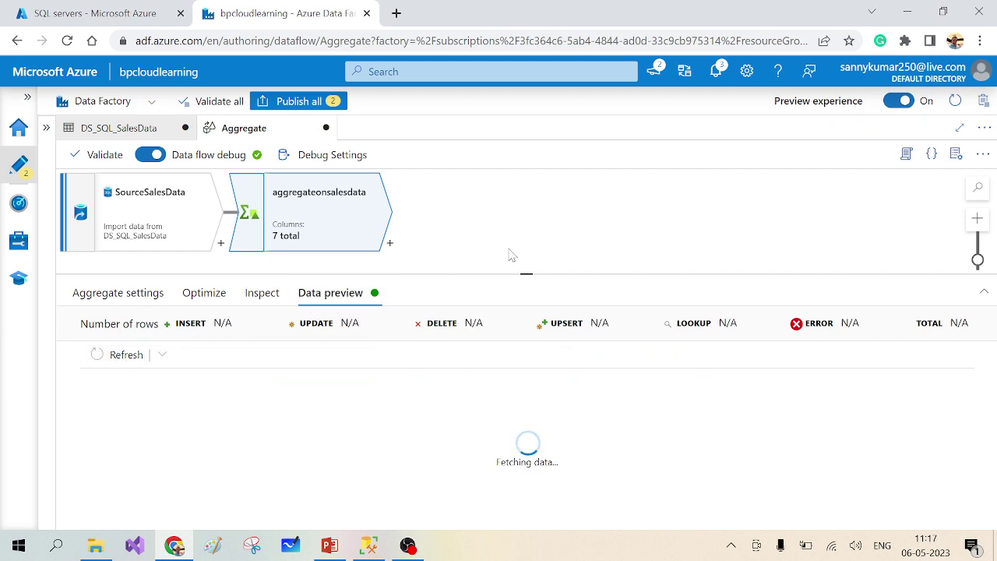
{"action": "left_click_drag", "start_coordinate": [521, 272], "coordinate": [520, 263]}
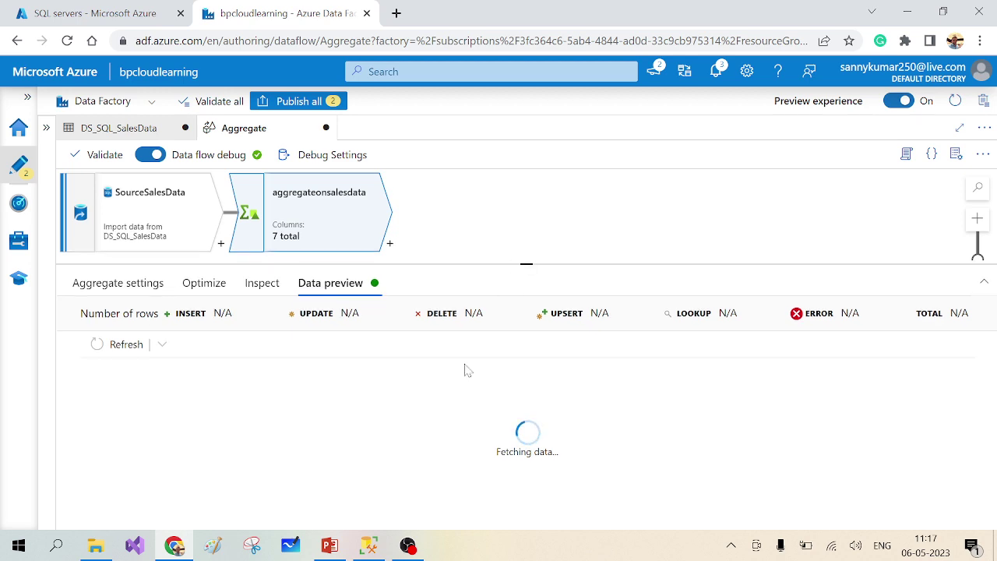
- Review PowerPoint's Computed columns Group by slide with Country and year(SaleDate), and return to the grouped data preview
{"action": "left_click", "coordinate": [329, 545]}
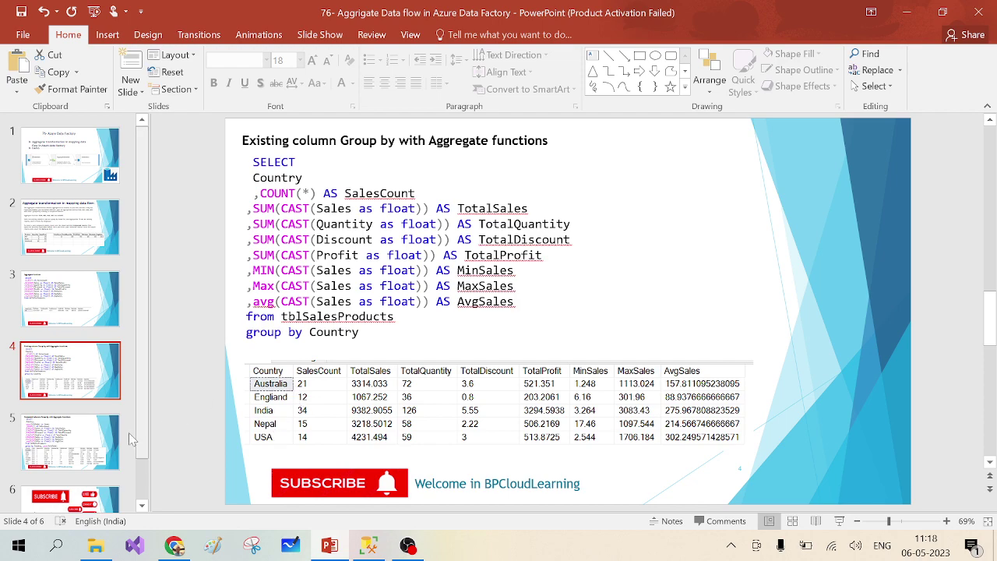
{"action": "left_click", "coordinate": [91, 442]}
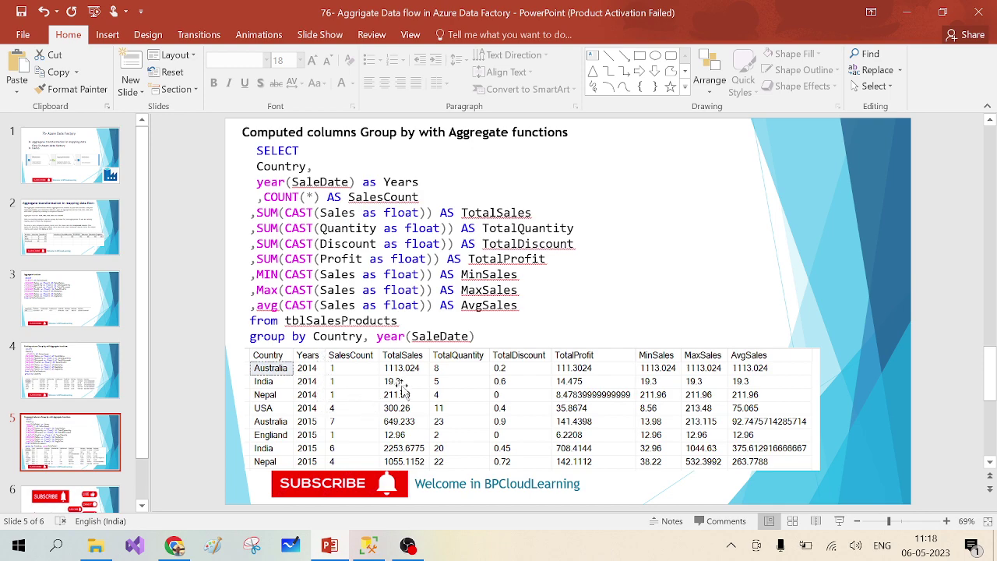
{"action": "key", "text": "alt+Tab"}
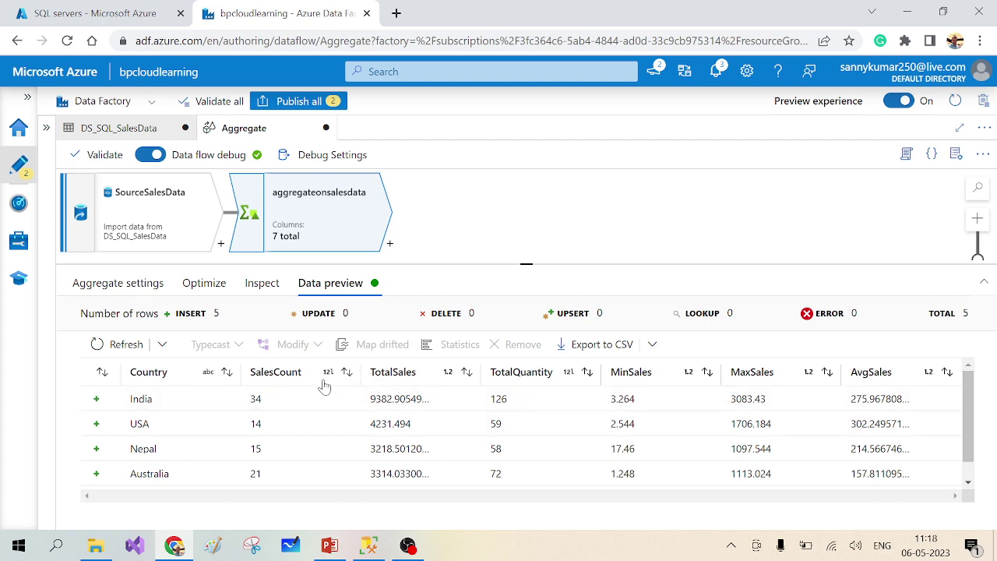
- Enlarge the settings area to review the Country grouping, and examine the SaleDate values in the SourceSalesData preview
{"action": "left_click", "coordinate": [129, 284]}
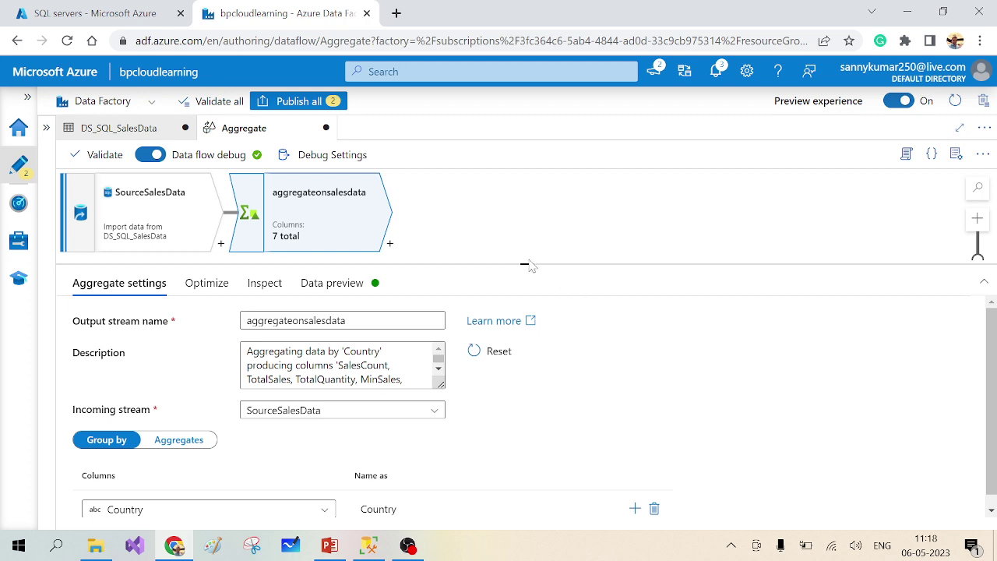
{"action": "left_click_drag", "start_coordinate": [527, 262], "coordinate": [525, 211]}
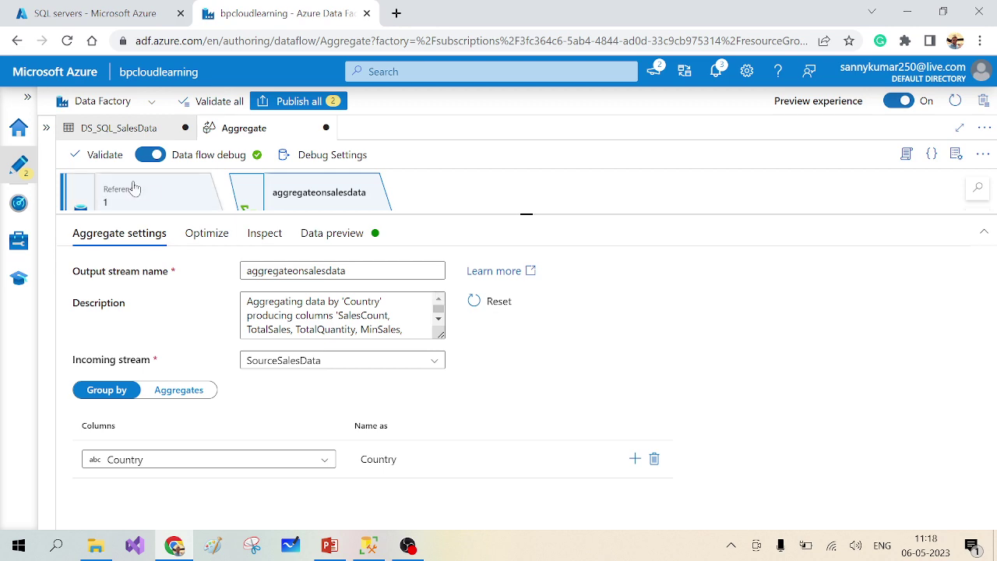
{"action": "left_click", "coordinate": [334, 236]}
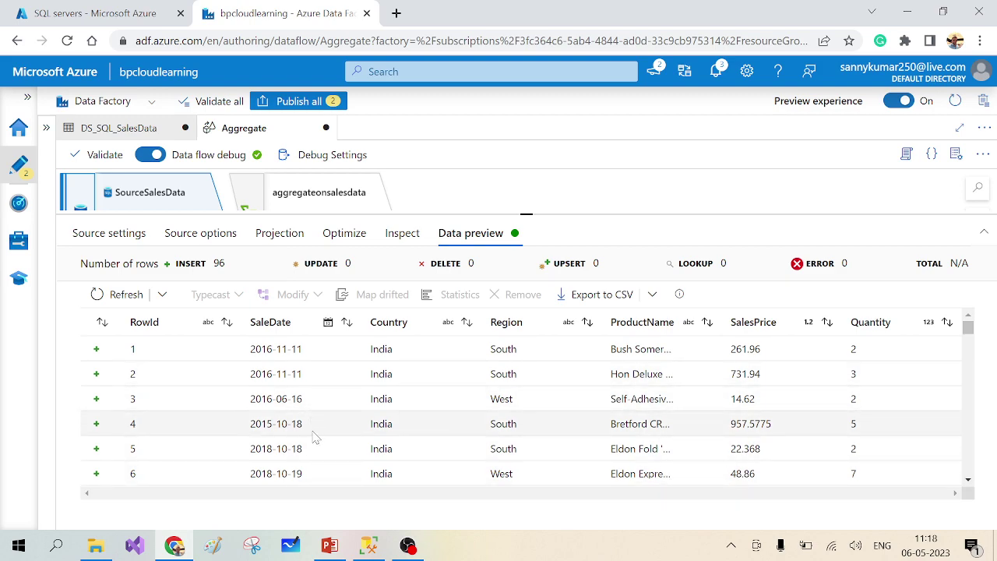
{"action": "scroll", "coordinate": [315, 436], "scroll_direction": "down", "scroll_amount": 3}
{"action": "scroll", "coordinate": [315, 438], "scroll_direction": "up", "scroll_amount": 3}
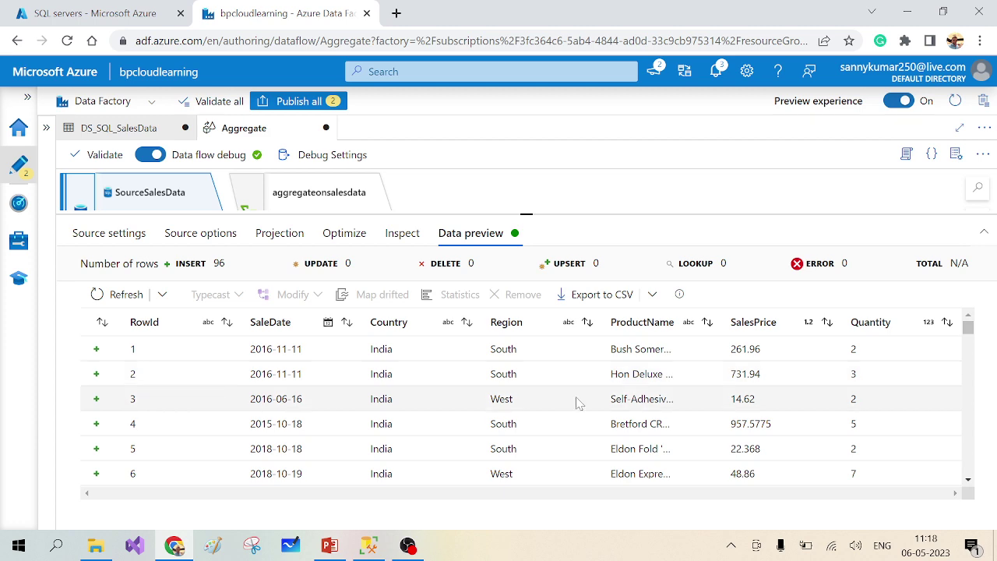